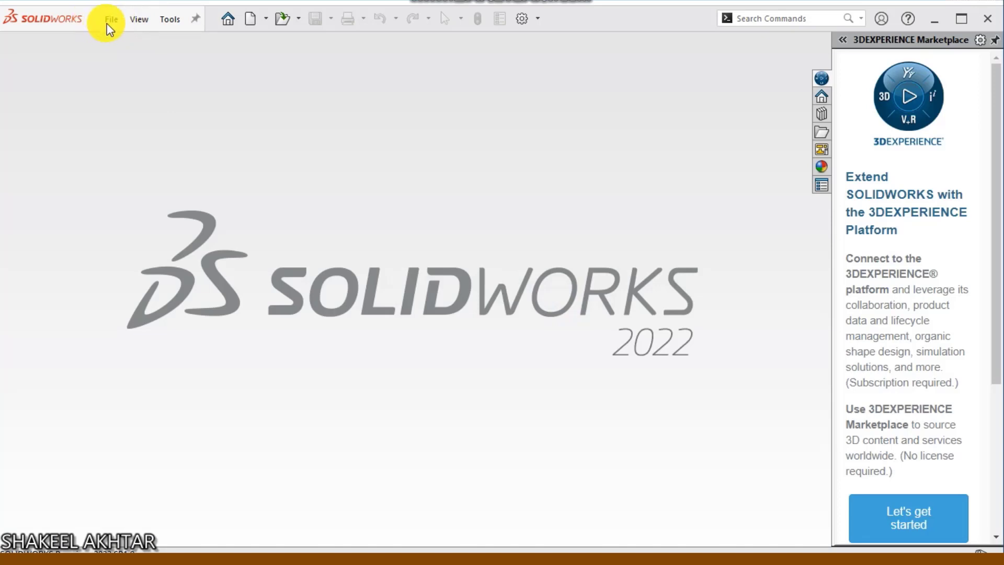
Create a new part document and start a sketch on the Front Plane
click(107, 23)
click(137, 42)
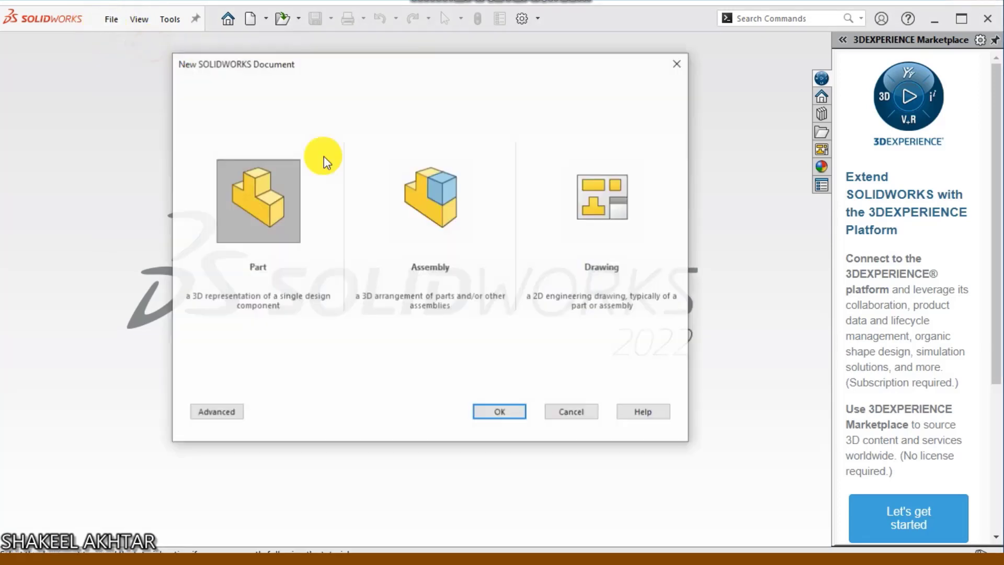
click(487, 410)
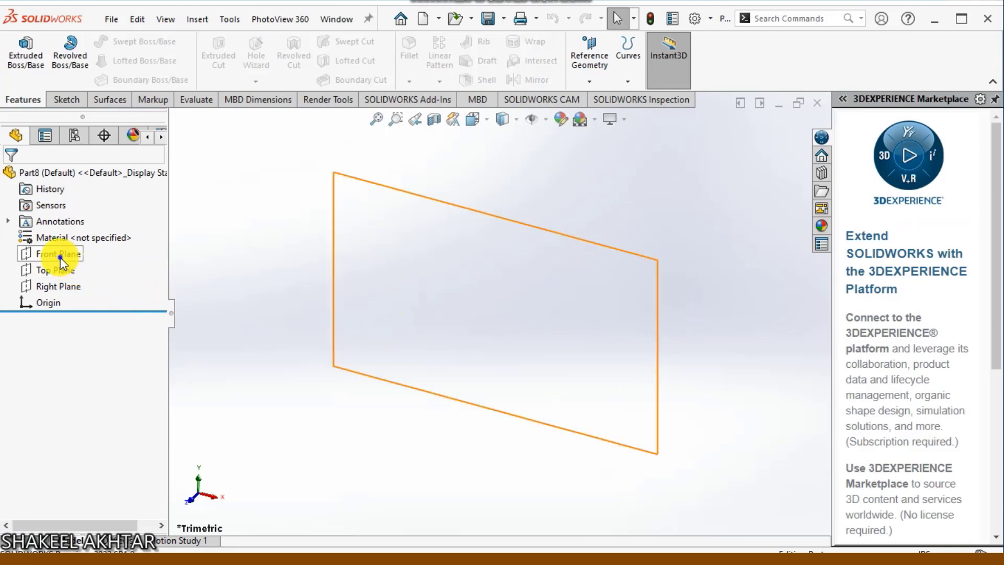
right_click(60, 257)
click(68, 236)
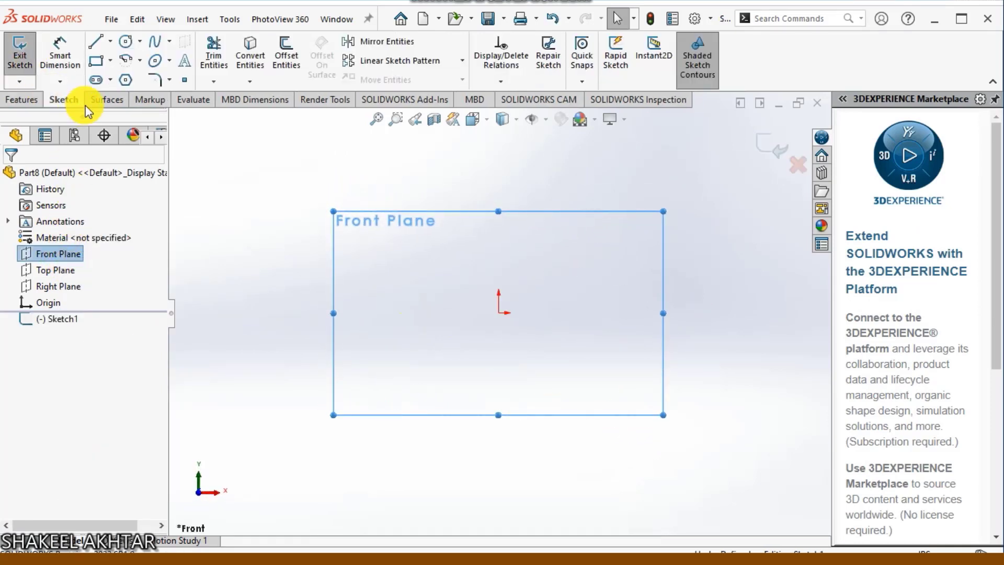
Sketch a corner rectangle from the origin, about 5.26 in wide and 2.74 in high, extending up and to the right
click(96, 61)
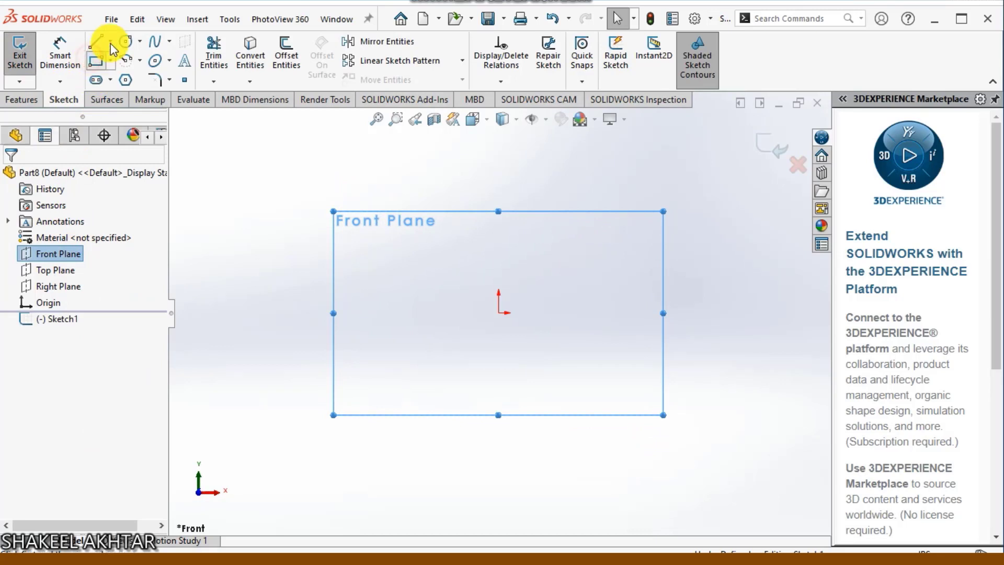
click(498, 312)
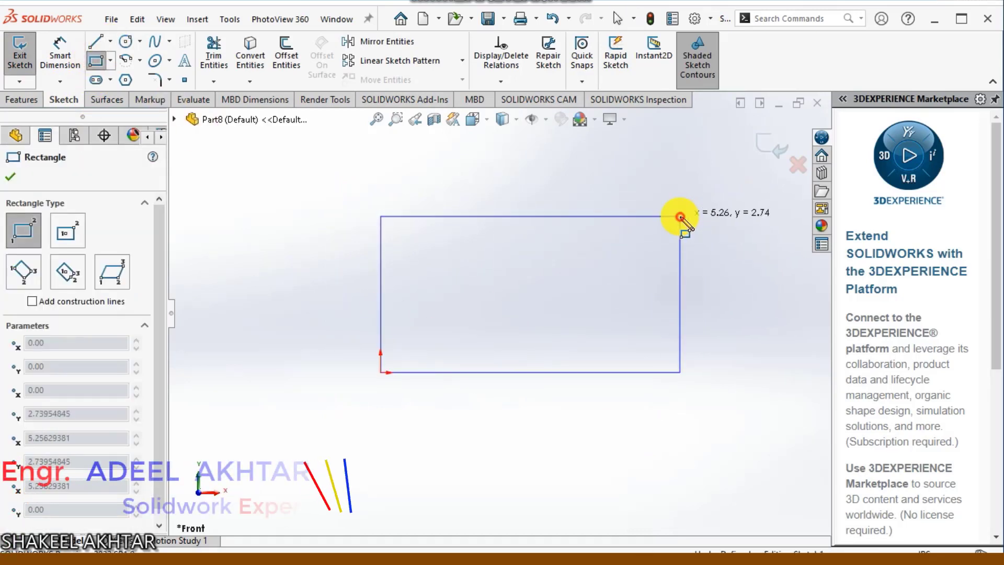
click(679, 216)
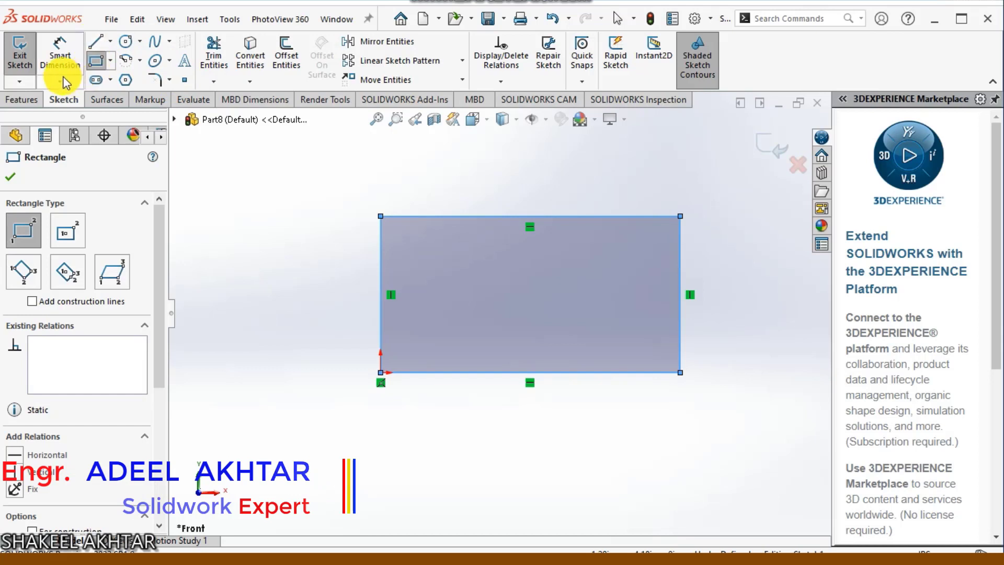
Switch the document units to MMGS (millimeter, gram, second)
click(61, 55)
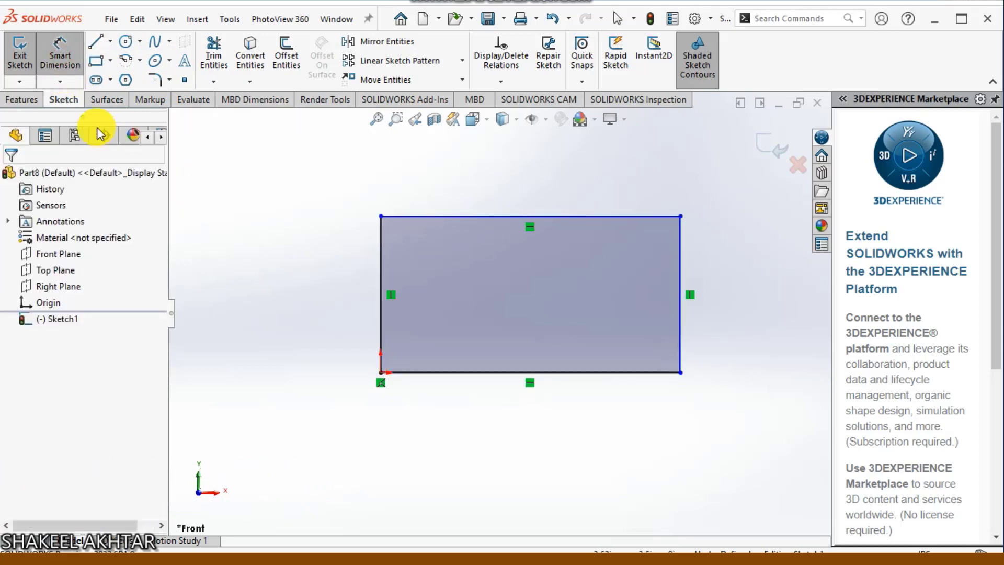
click(63, 57)
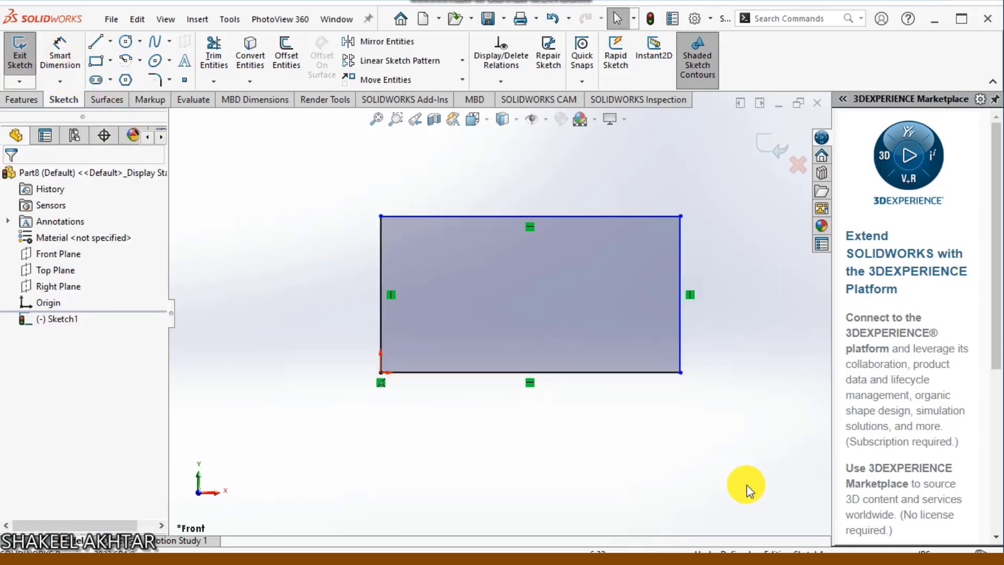
click(927, 552)
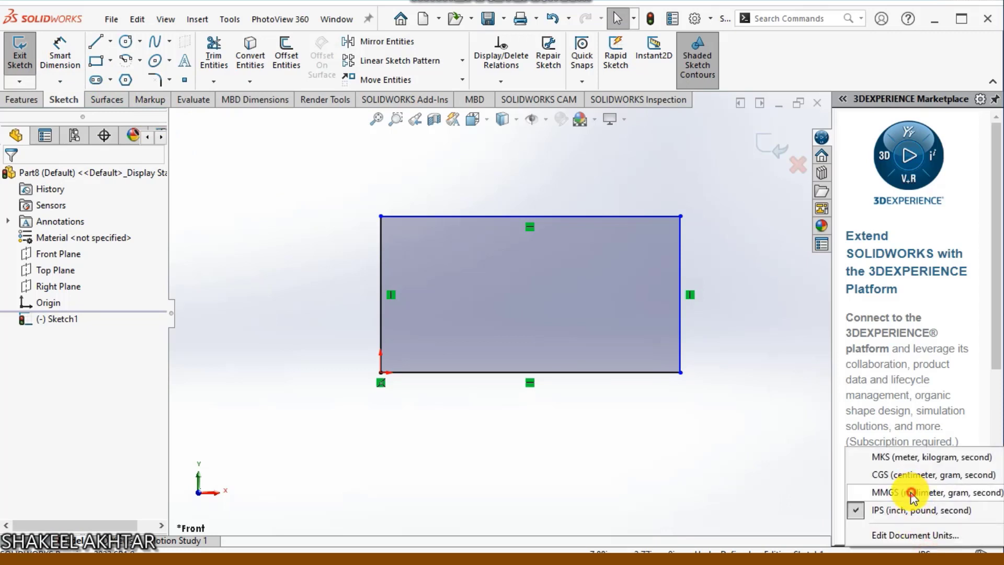
click(911, 493)
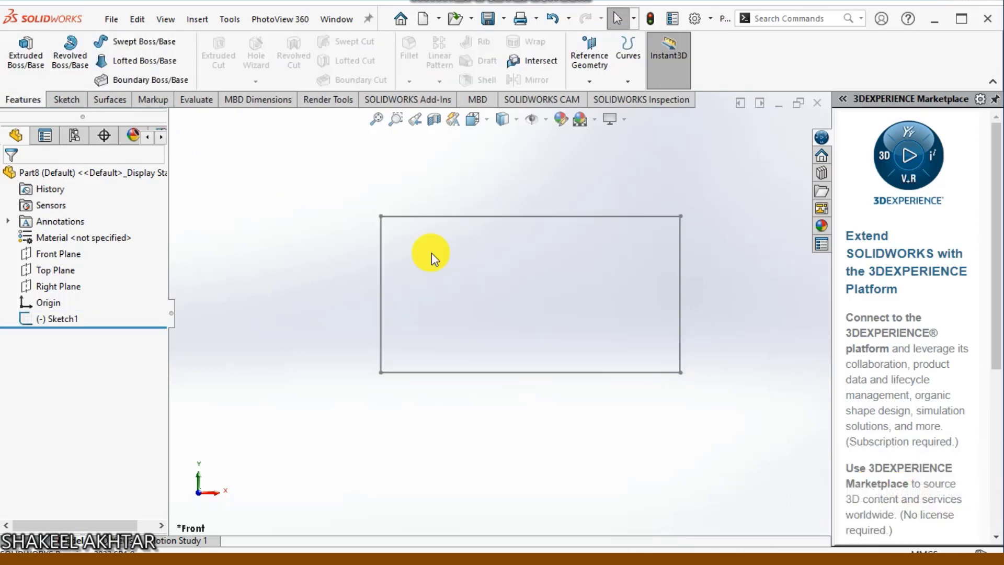
Reopen the rectangle sketch for editing and dimension the rectangle's left edge to 35 mm
click(71, 99)
right_click(386, 207)
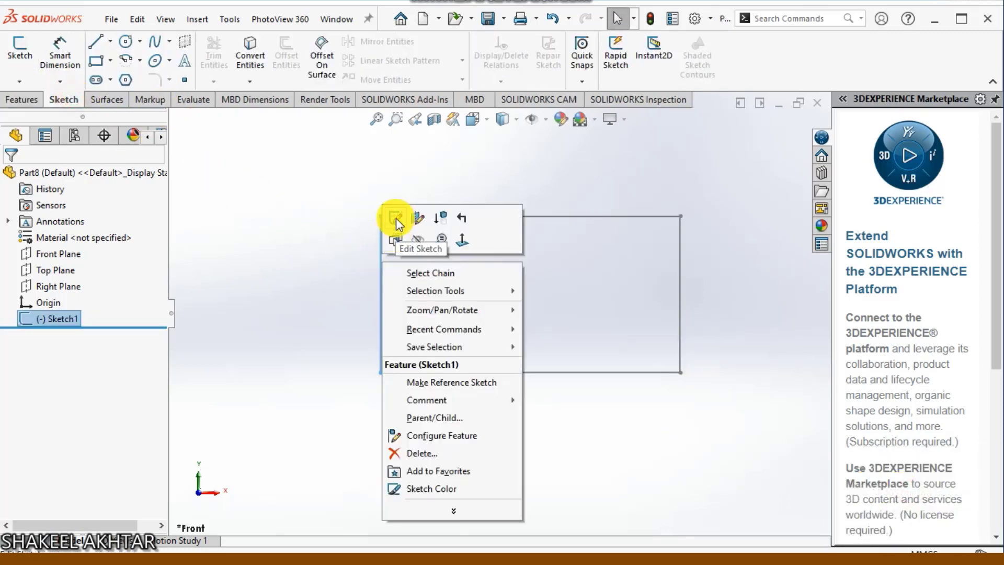
click(395, 218)
click(56, 62)
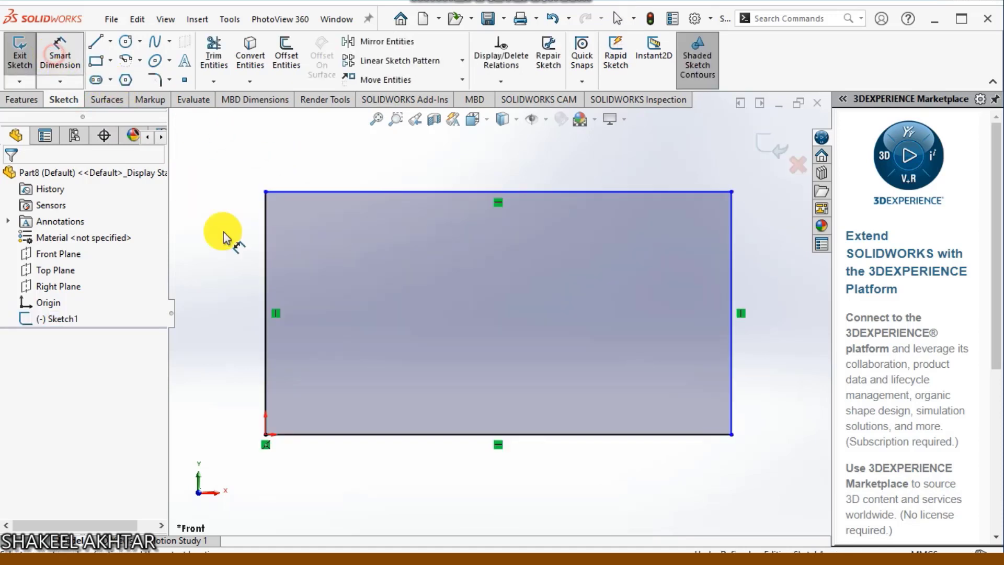
click(270, 318)
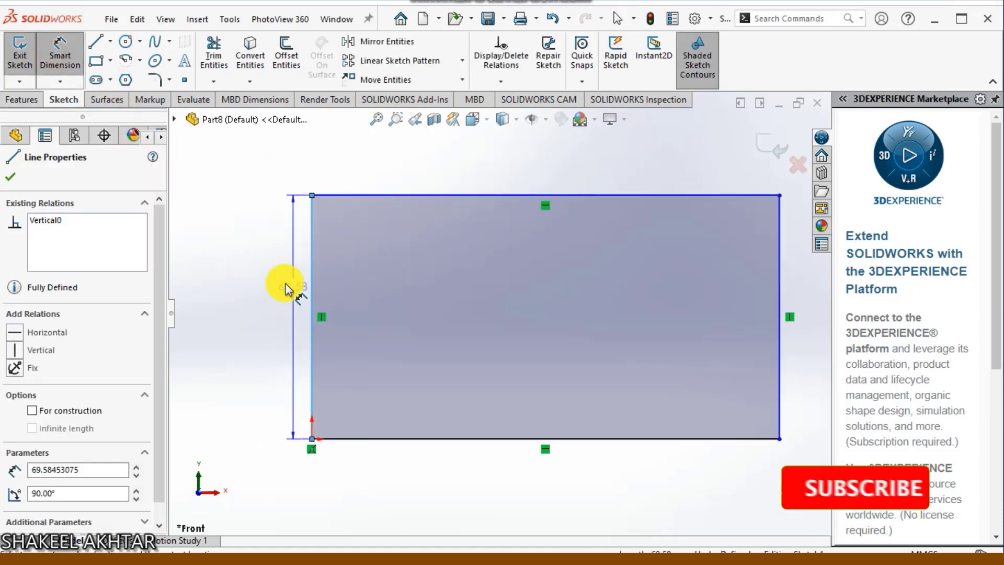
click(248, 291)
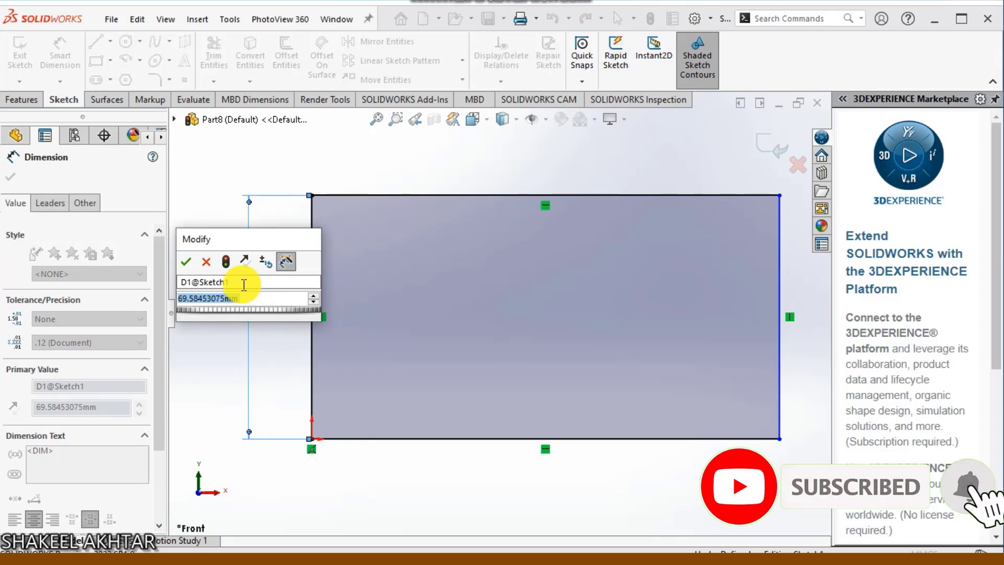
text(35)
key(Return)
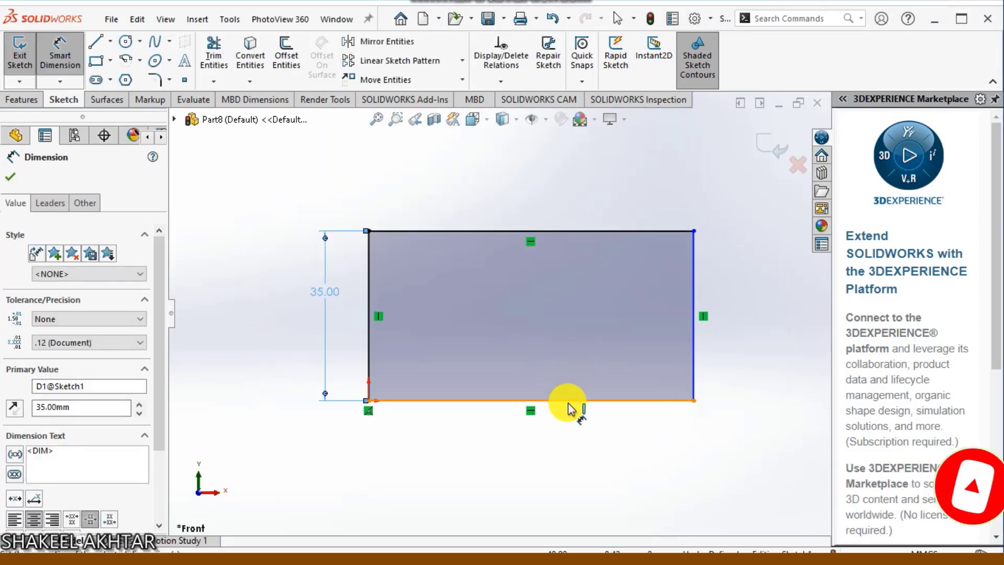
Dimension the rectangle's bottom edge to 100 mm
click(544, 402)
click(544, 497)
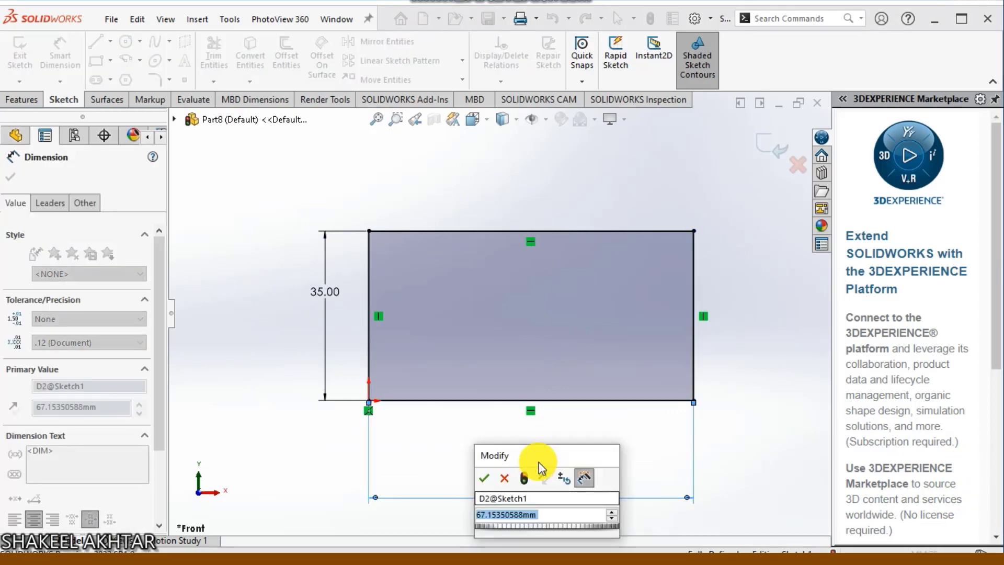
text(100)
key(Return)
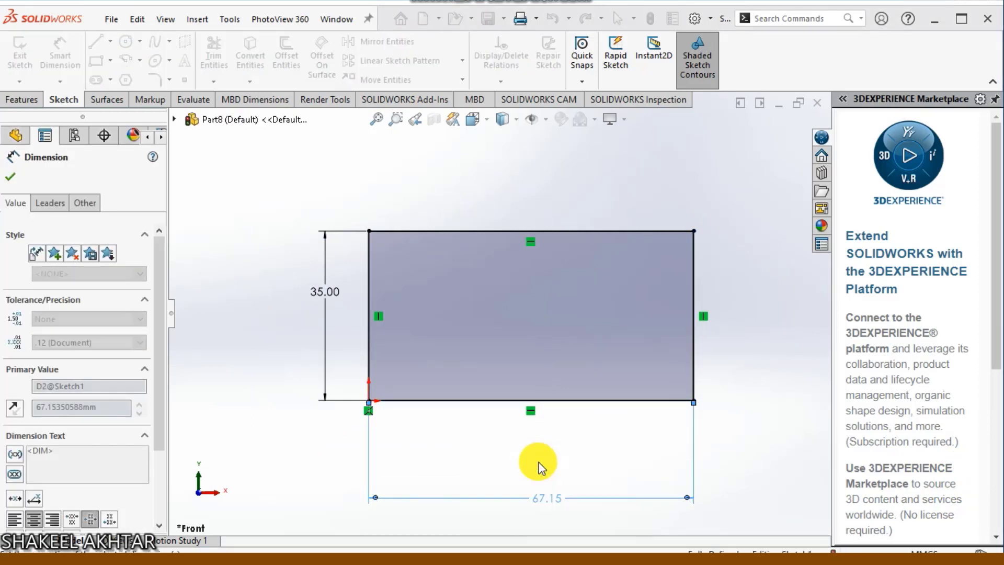
Sketch a line about 52.5 mm long rising from the rectangle's upper-left corner to a peak, and a second line down to its right edge
scroll(575, 306, down, 2)
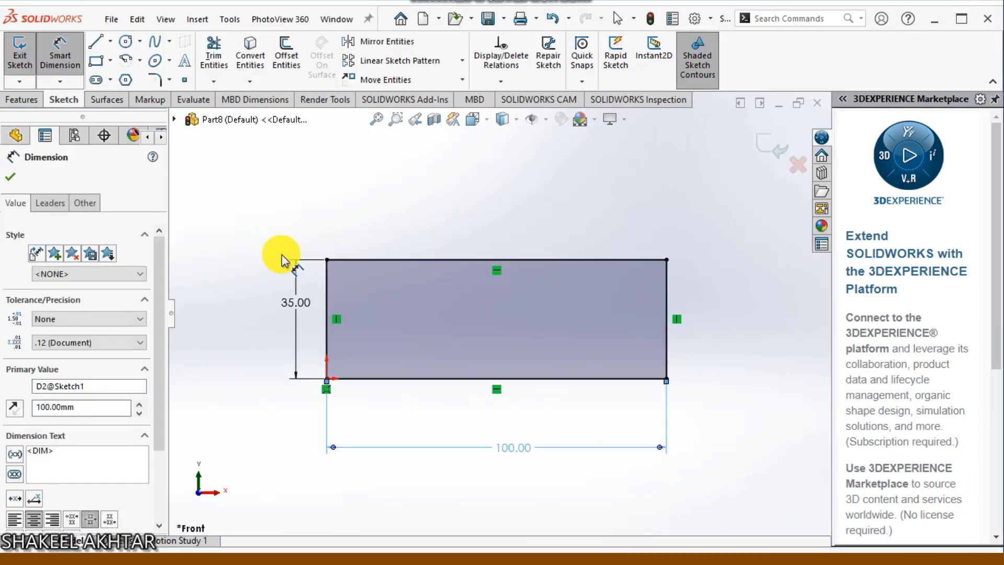
scroll(370, 280, down, 1)
click(96, 42)
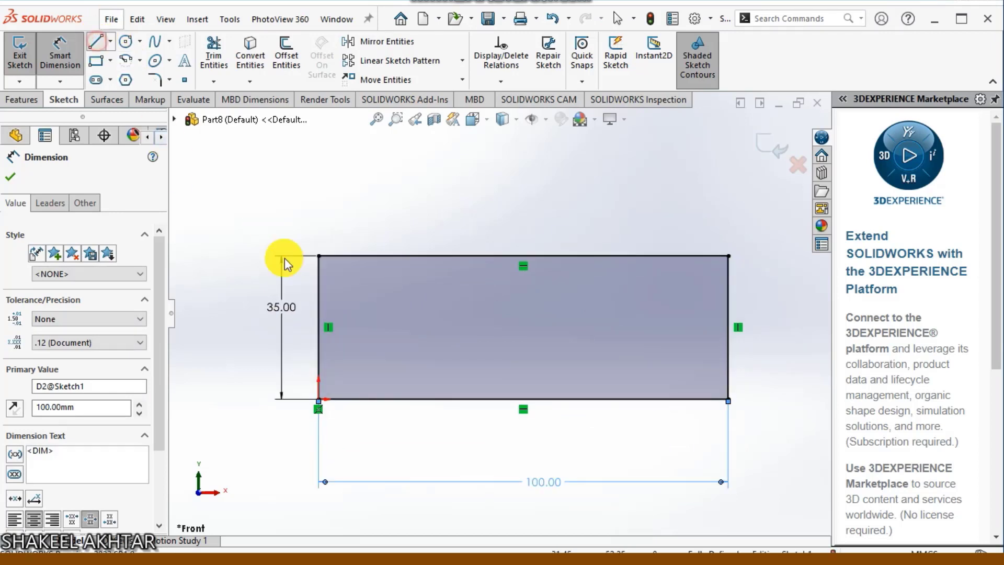
click(317, 256)
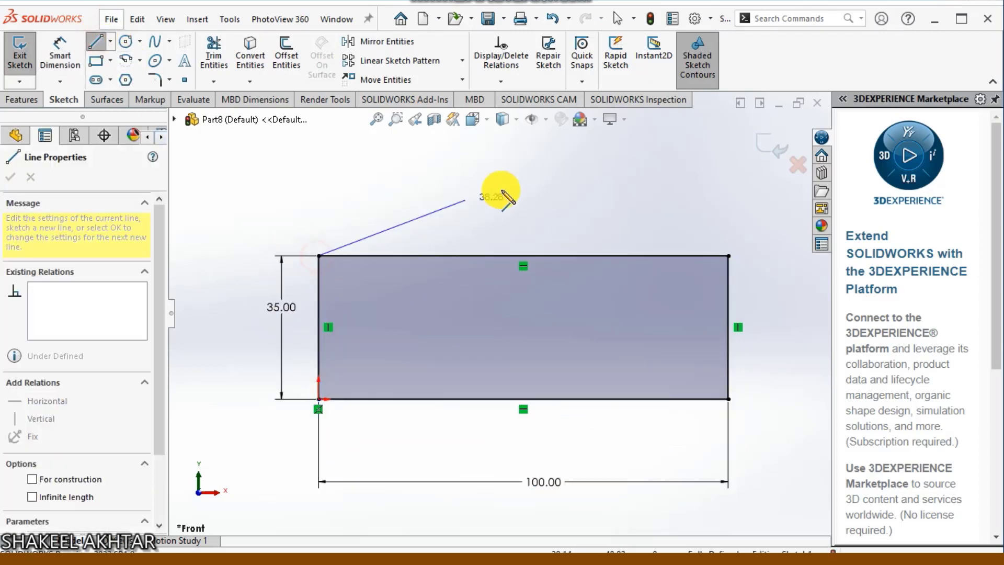
click(511, 157)
click(728, 286)
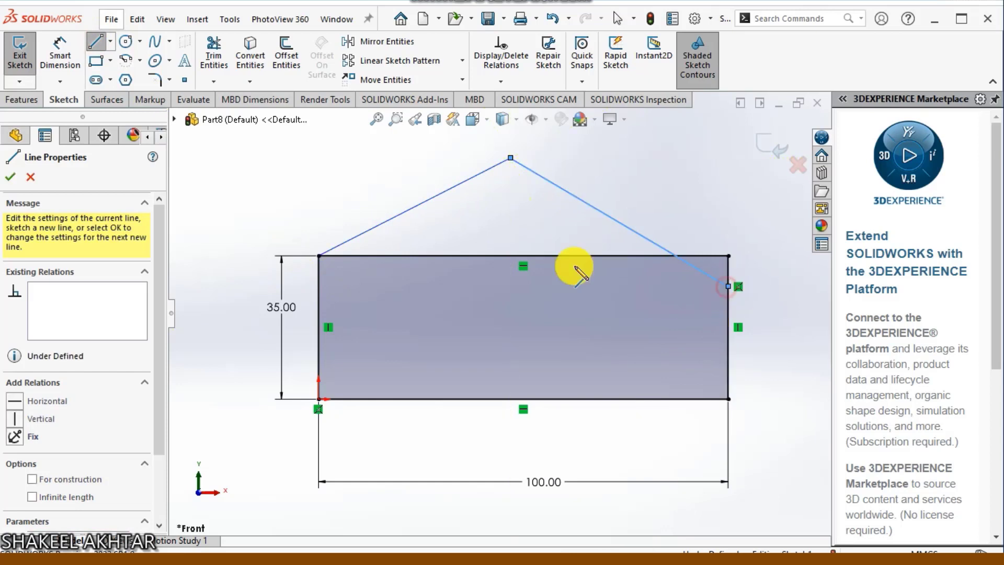
click(99, 45)
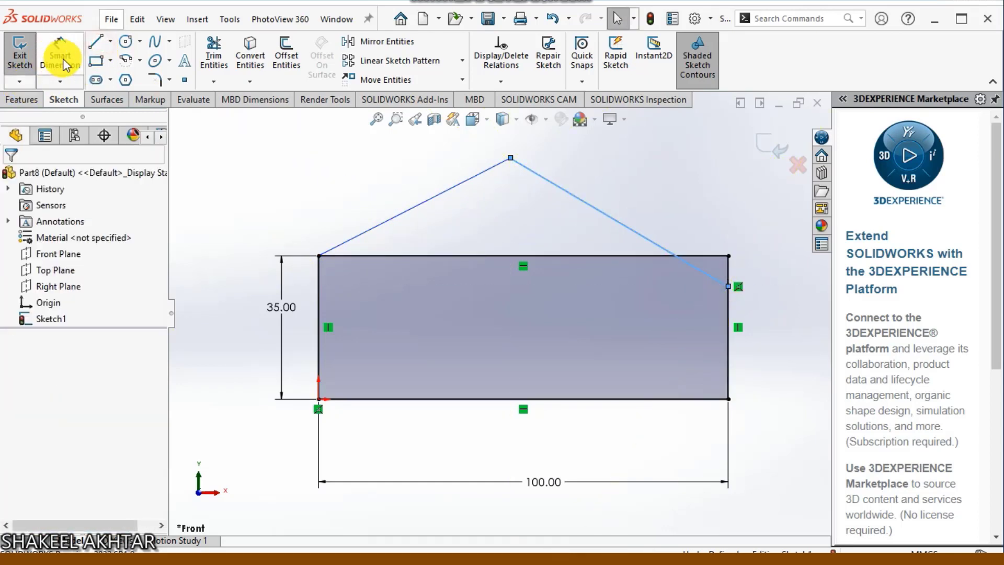
Dimension the angle between the two sloped lines above the rectangle to 135 degrees
click(60, 55)
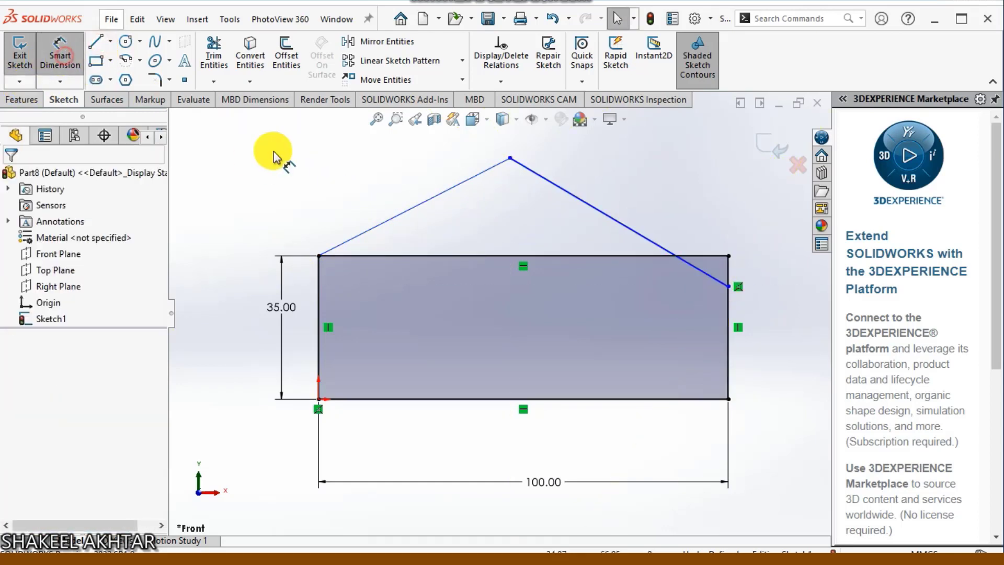
click(439, 198)
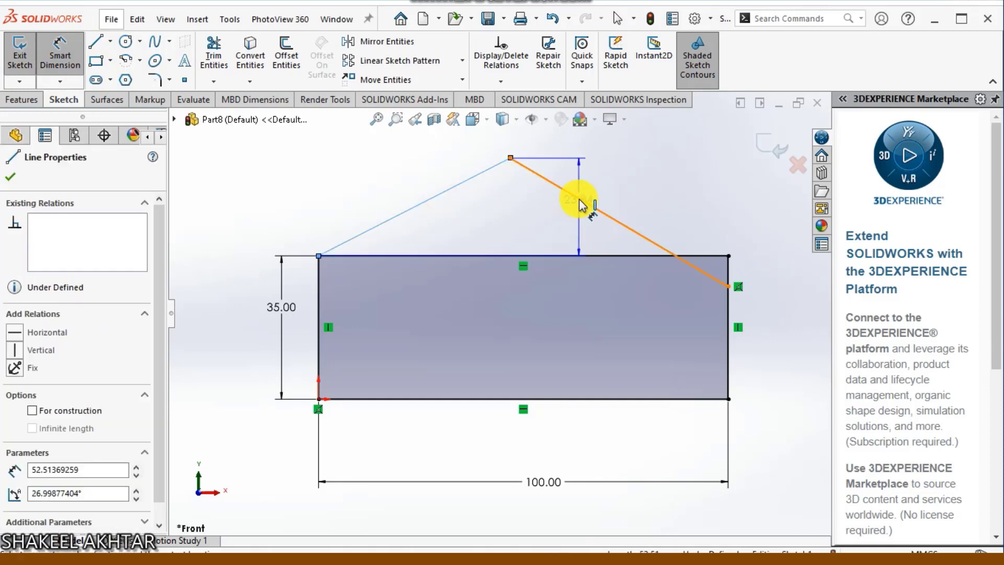
click(580, 204)
click(510, 235)
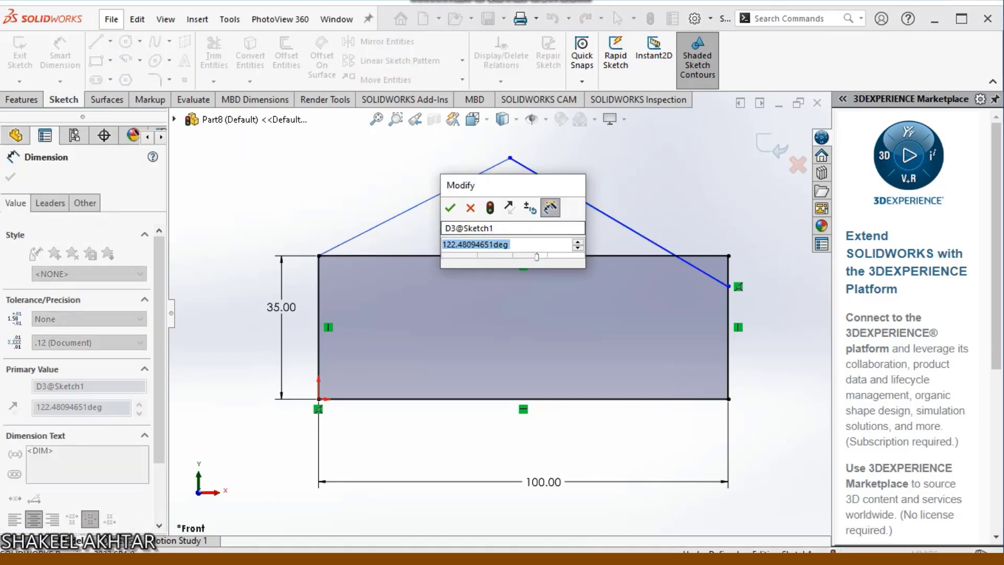
text(135)
key(Return)
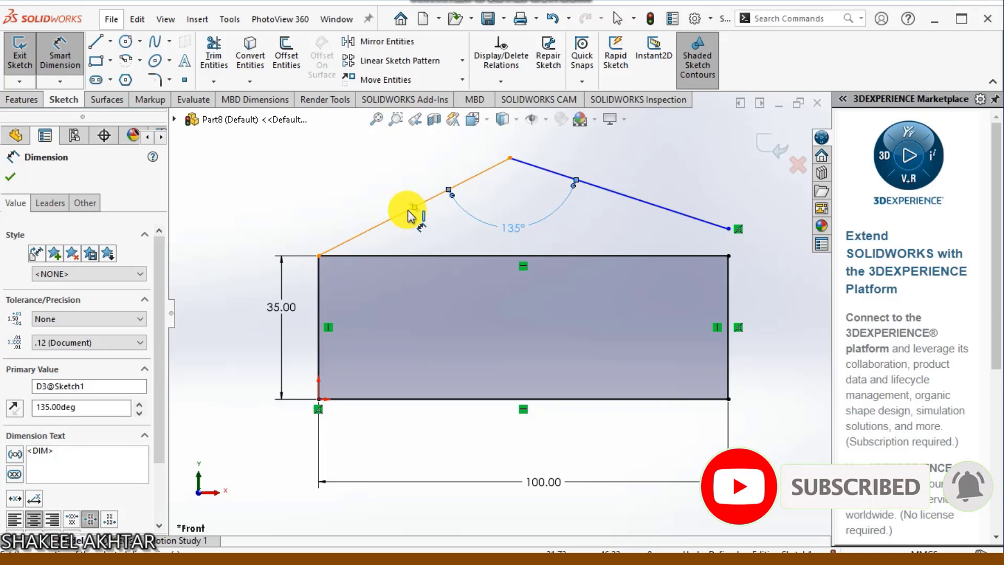
Sketch a centerline from the rectangle's upper-left corner to a point inside, continuing with a vertical centerline about 27.8 mm down to the bottom edge
click(110, 43)
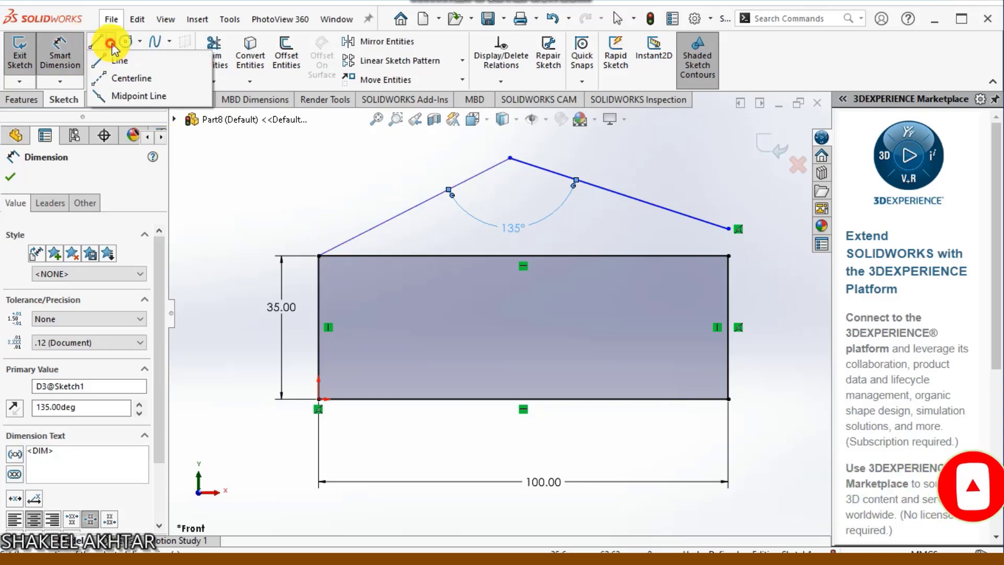
click(100, 79)
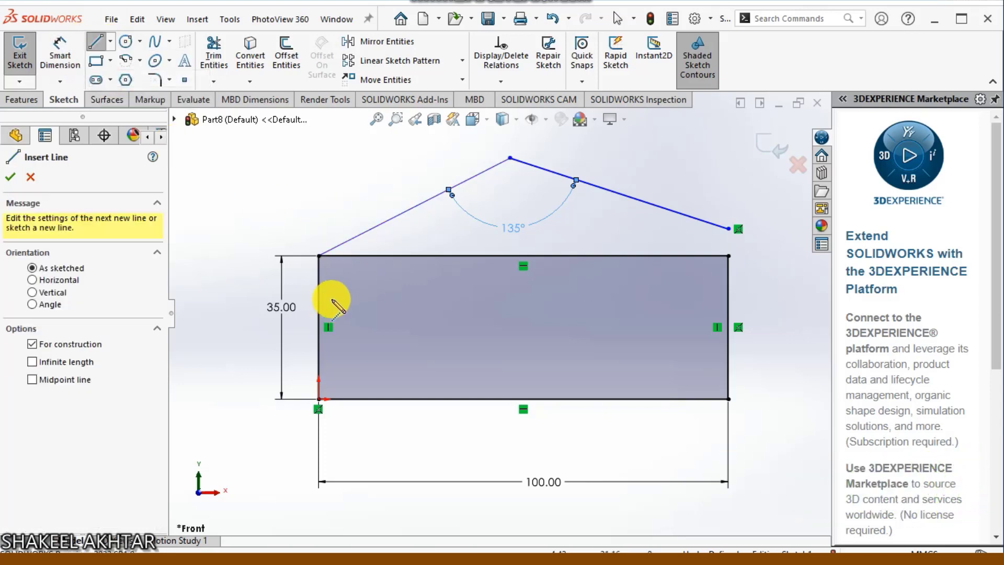
click(320, 256)
click(498, 285)
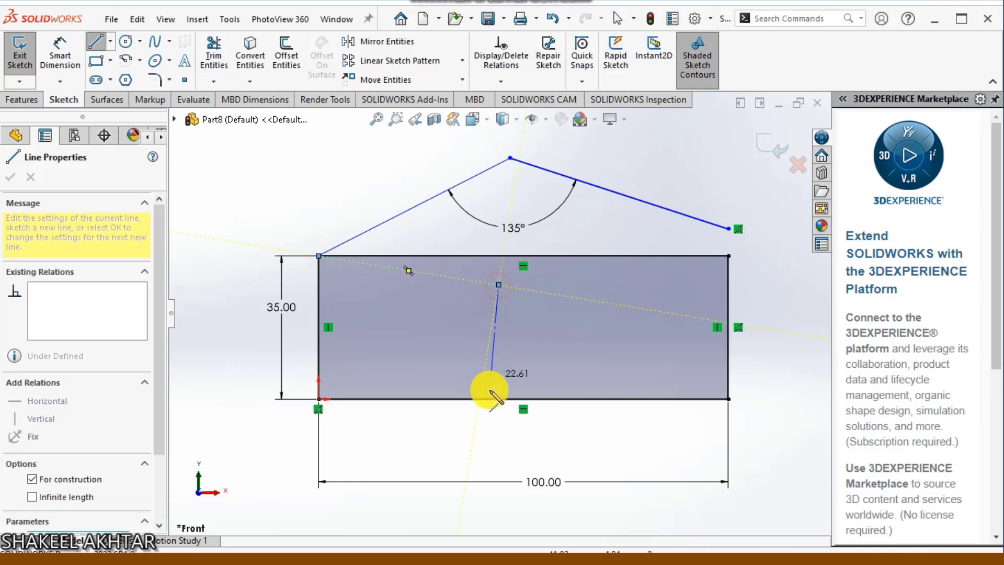
click(498, 399)
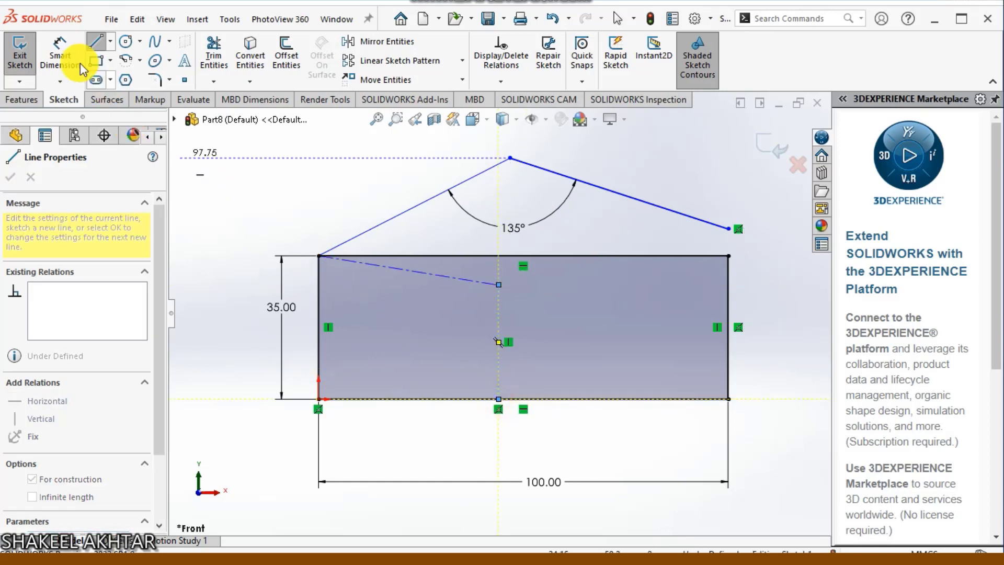
Dimension the distance between the vertical centerline and the rectangle's left edge to 50 mm
click(60, 52)
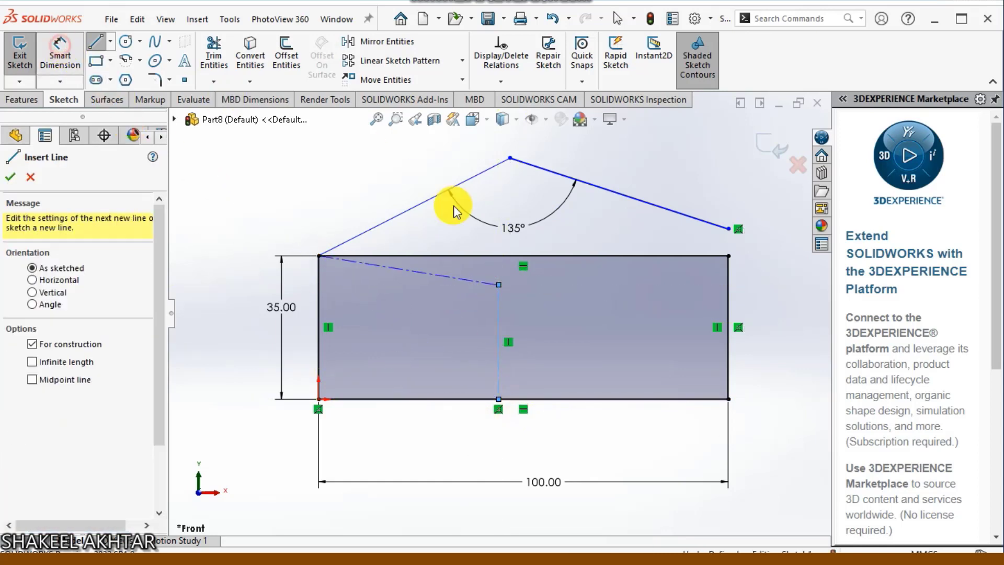
click(499, 302)
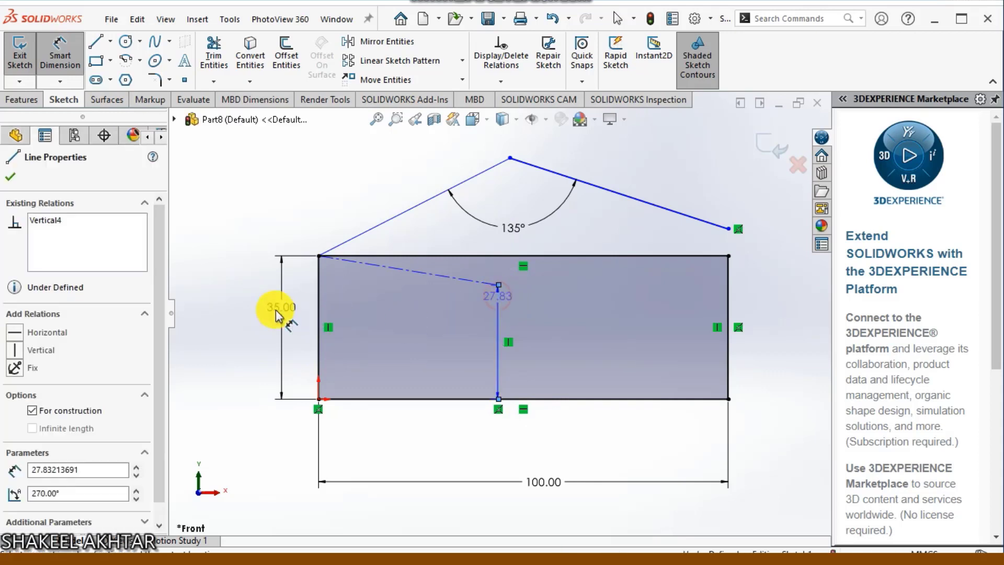
click(321, 329)
click(393, 464)
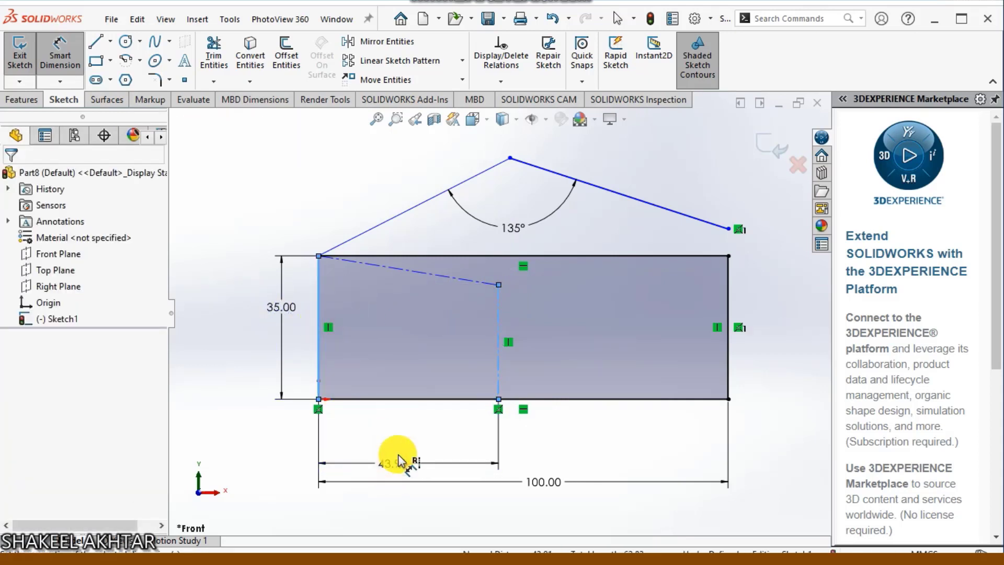
text(50)
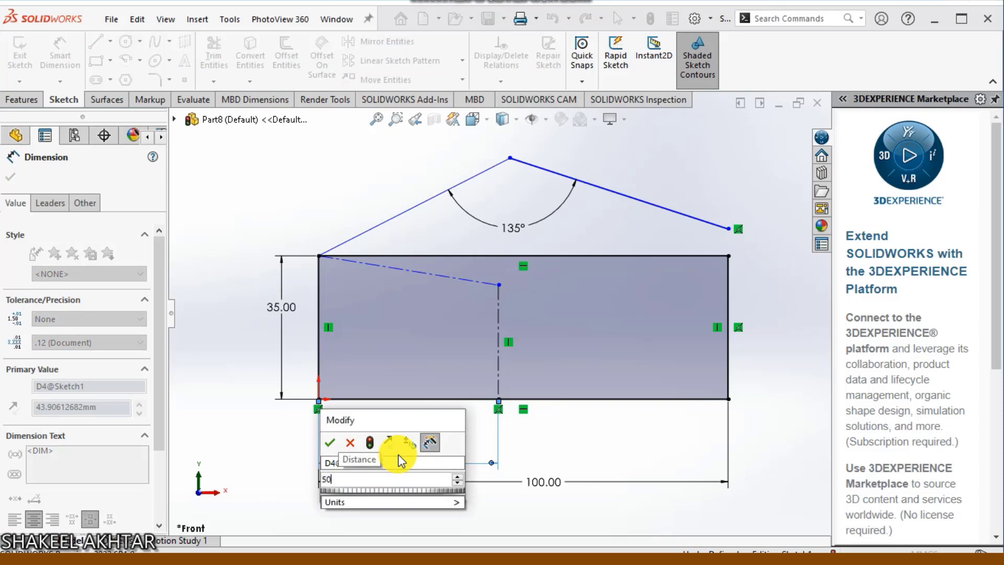
key(Return)
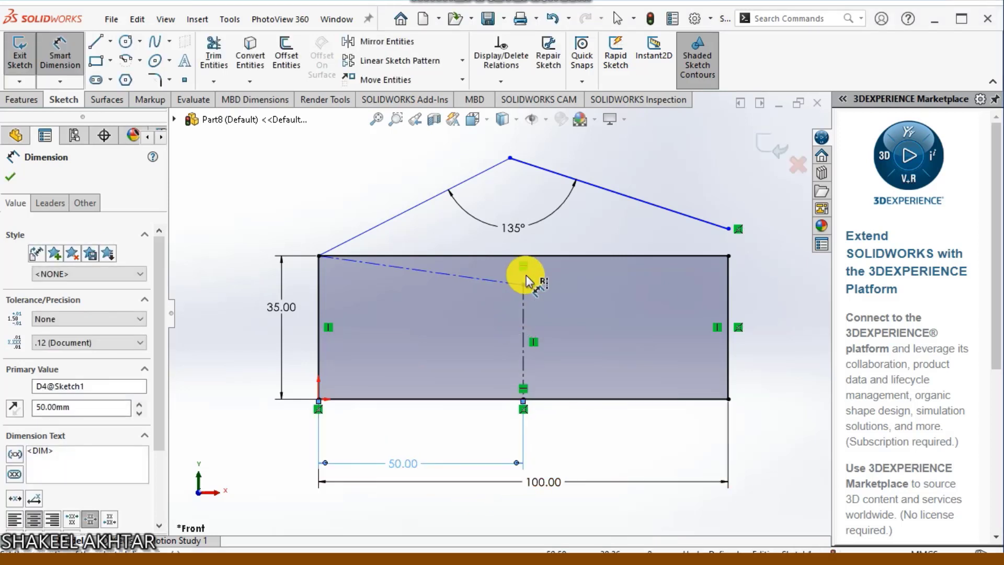
Dimension the angle between the sloped centerline and the vertical centerline to 105 degrees
drag(496, 284, 521, 314)
click(522, 314)
click(426, 353)
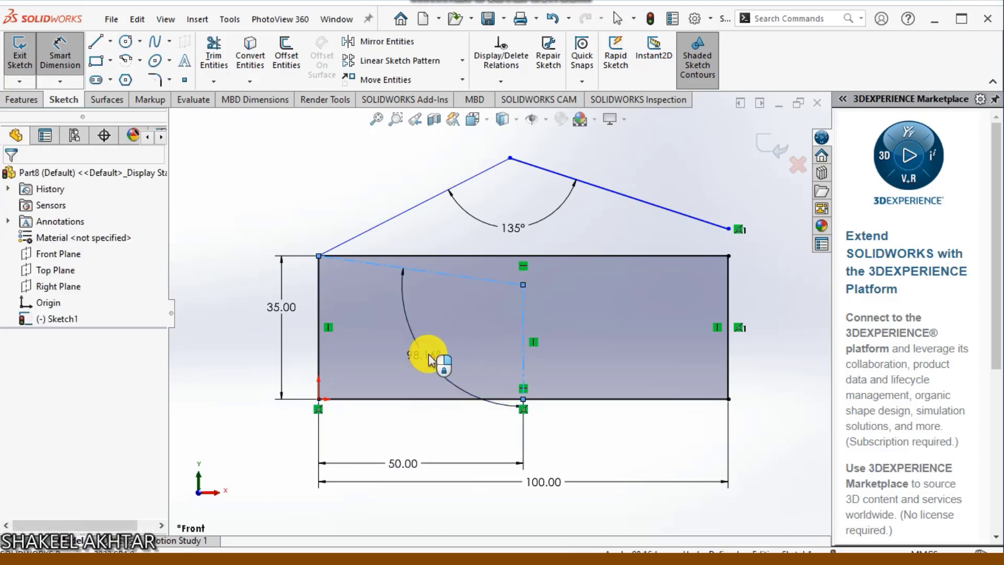
text(1)
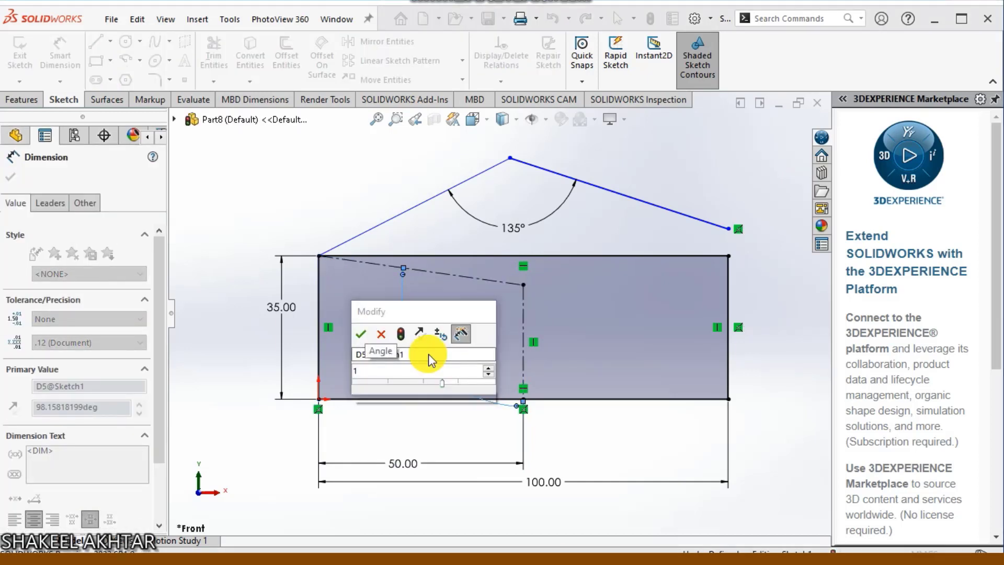
text(05)
key(Return)
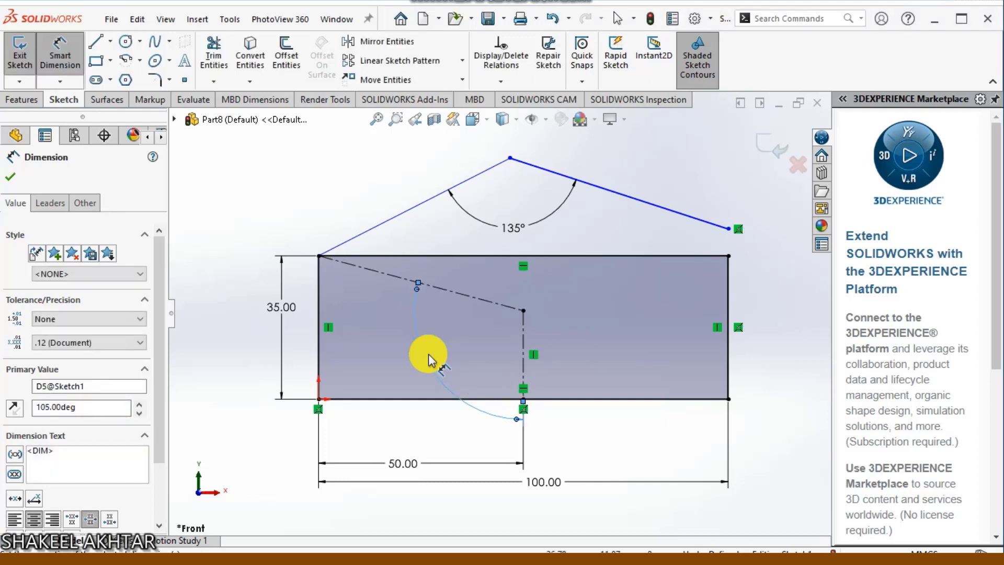
Dimension the angle between the left sloped line and the sloped centerline to 30 degrees
scroll(410, 257, down, 2)
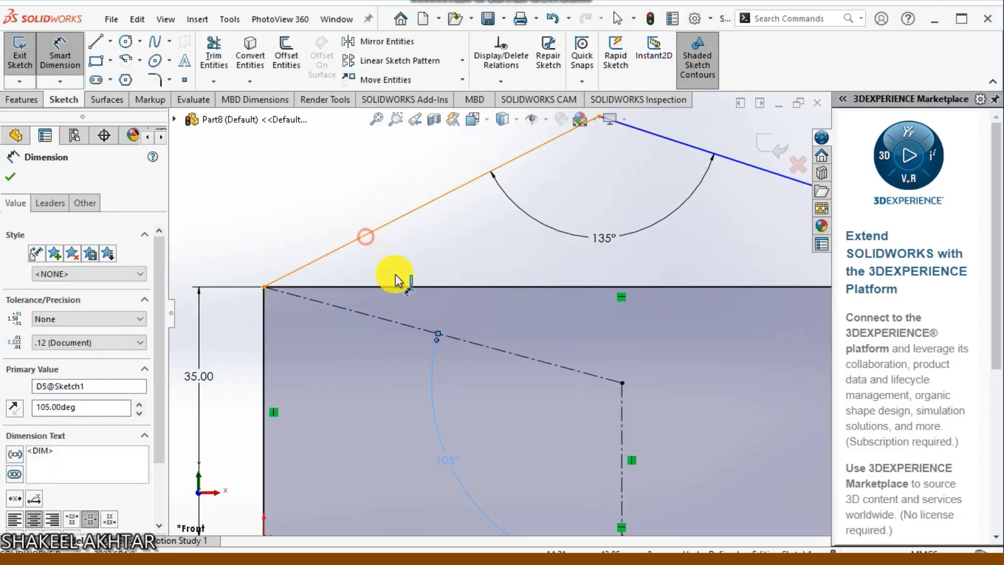
click(366, 235)
click(392, 324)
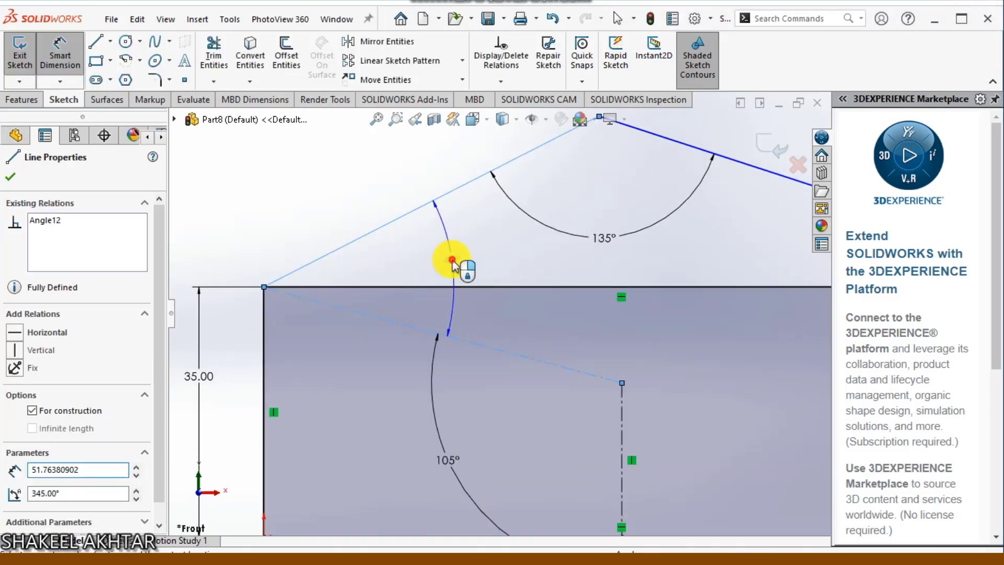
click(456, 266)
text(30)
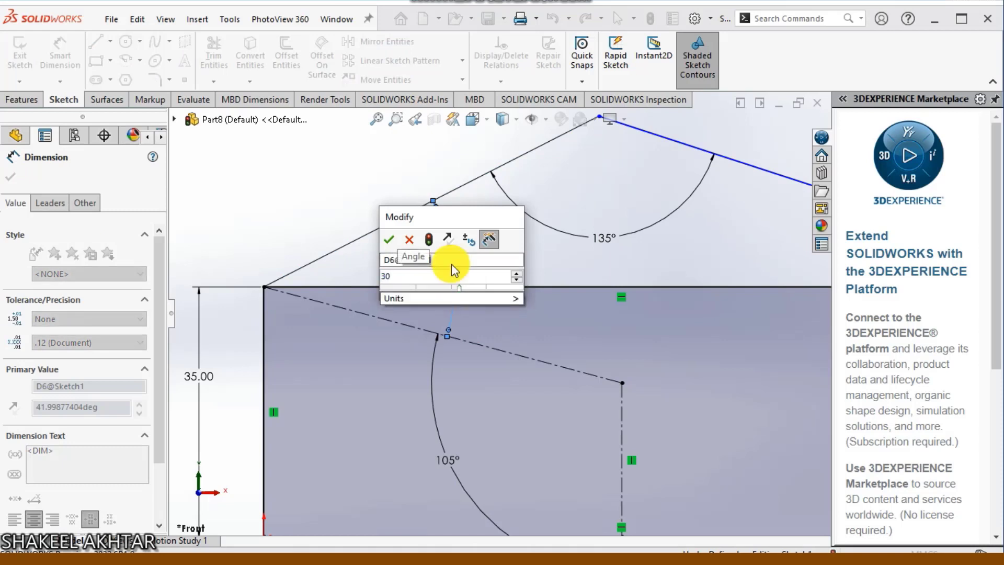
key(Return)
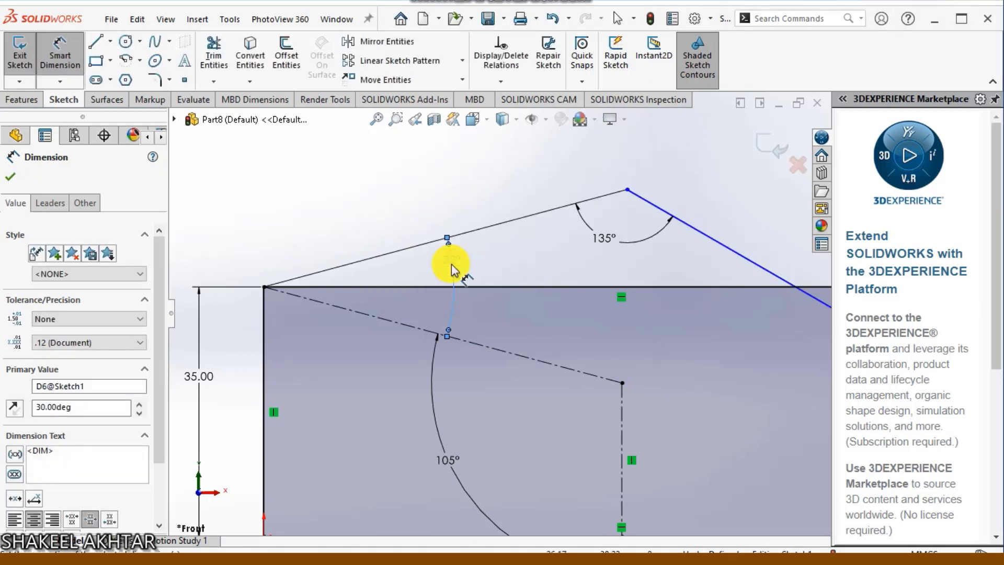
Dimension the horizontal distance from the rectangle's upper-left corner to the peak of the sloped lines to 65 mm
scroll(471, 251, up, 3)
scroll(478, 279, down, 2)
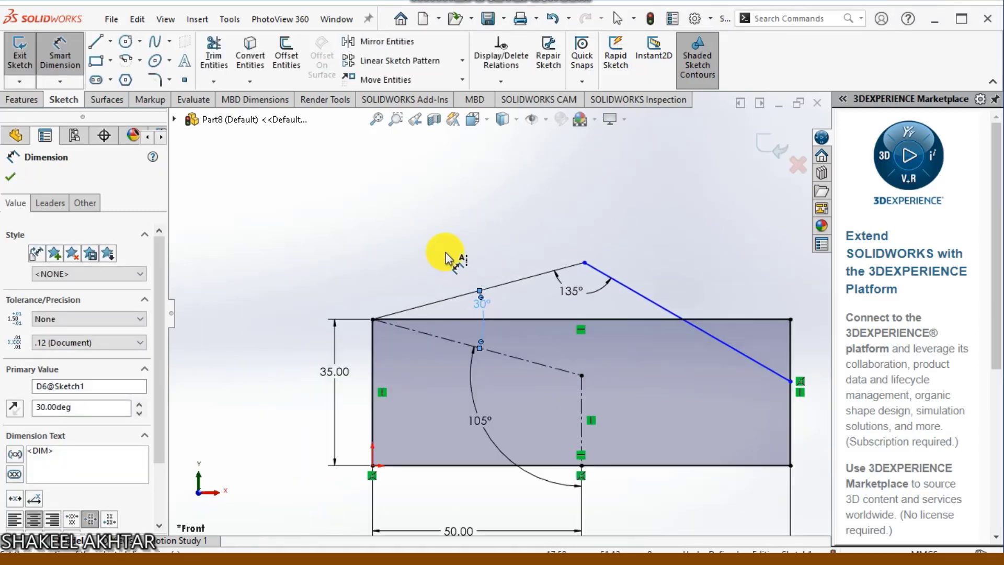
click(584, 264)
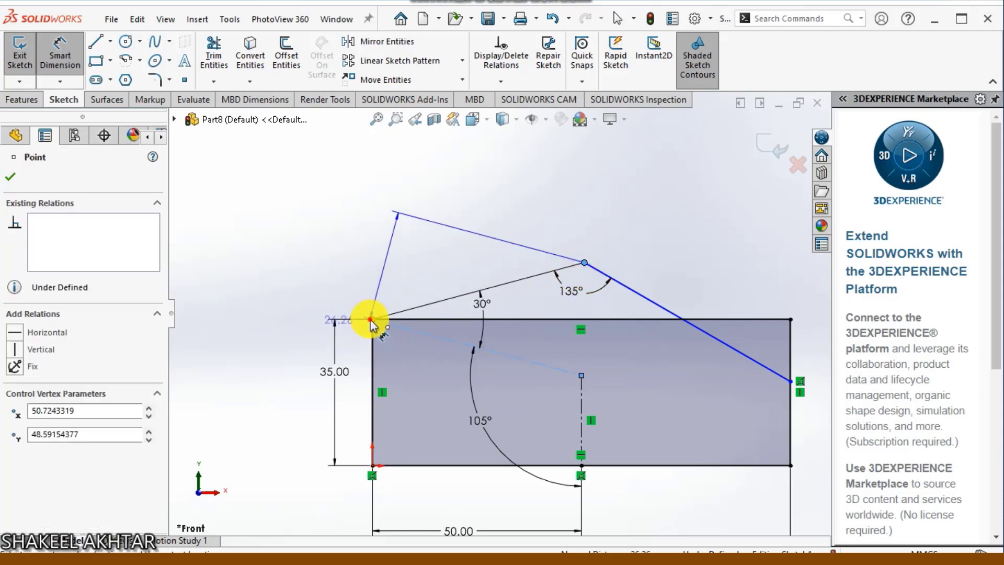
click(371, 320)
click(493, 206)
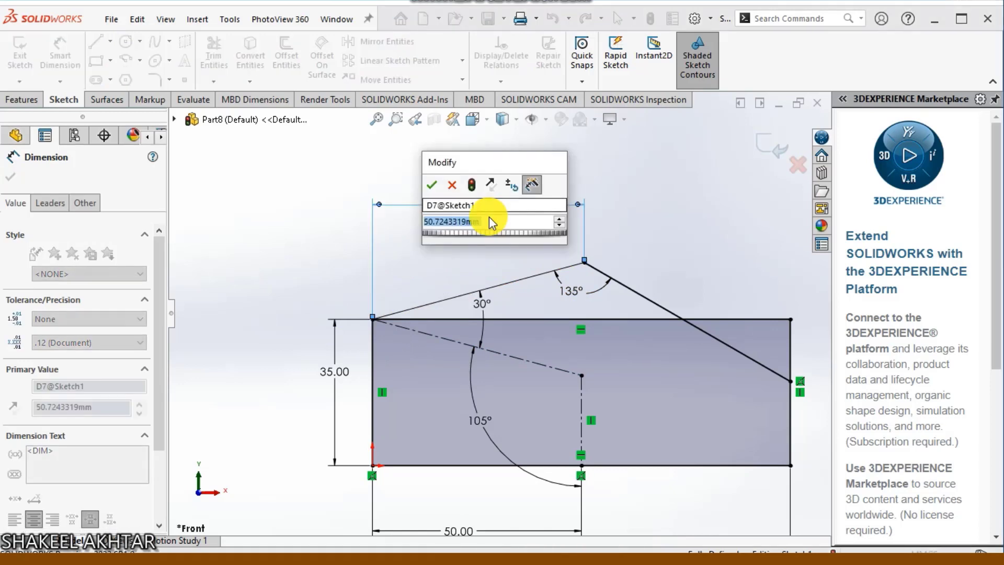
text(65)
key(Return)
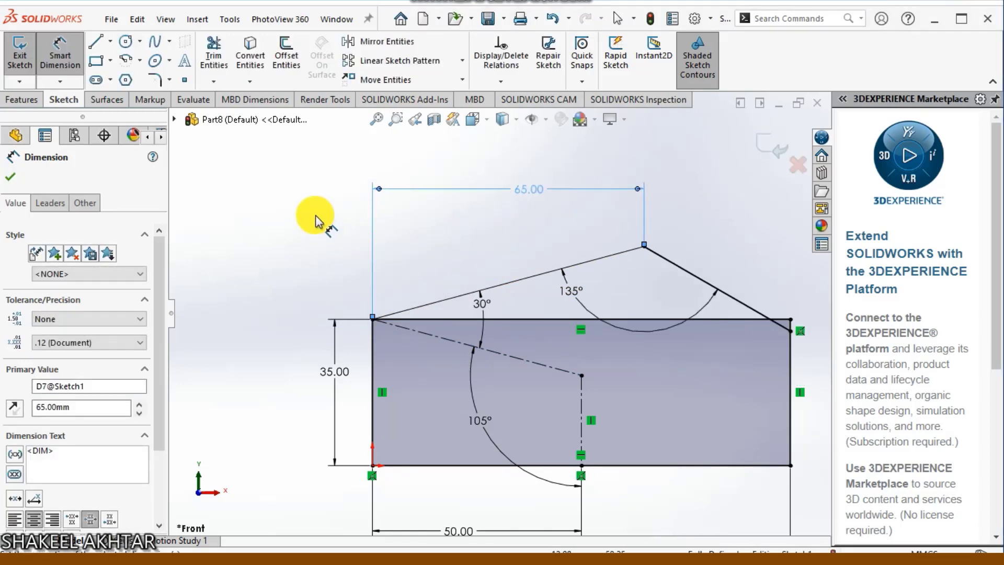
Convert the rectangle's top edge to construction geometry
click(76, 56)
right_click(567, 315)
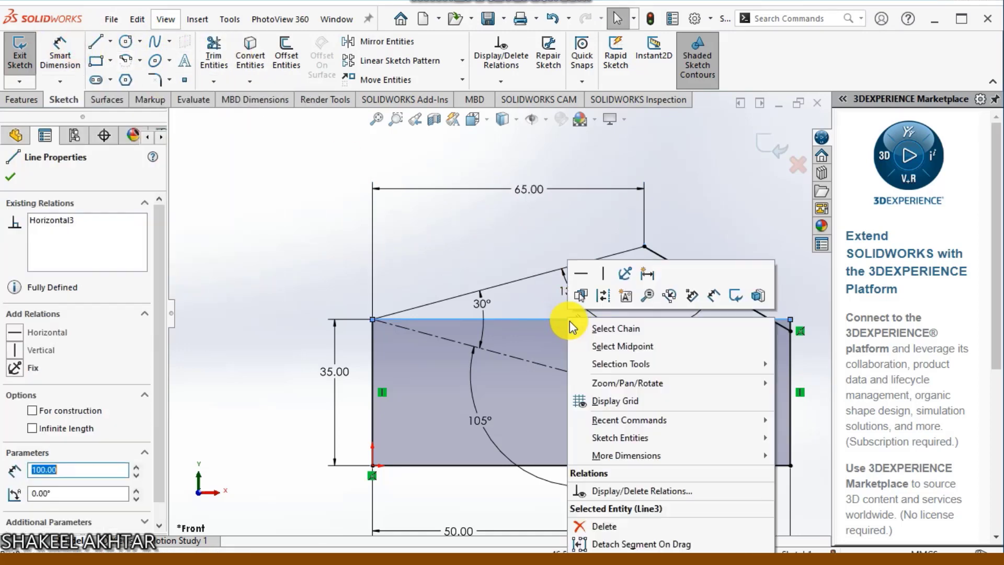
click(596, 301)
Trim away the short piece of the rectangle's right edge above the end of the sloped line
scroll(793, 330, down, 9)
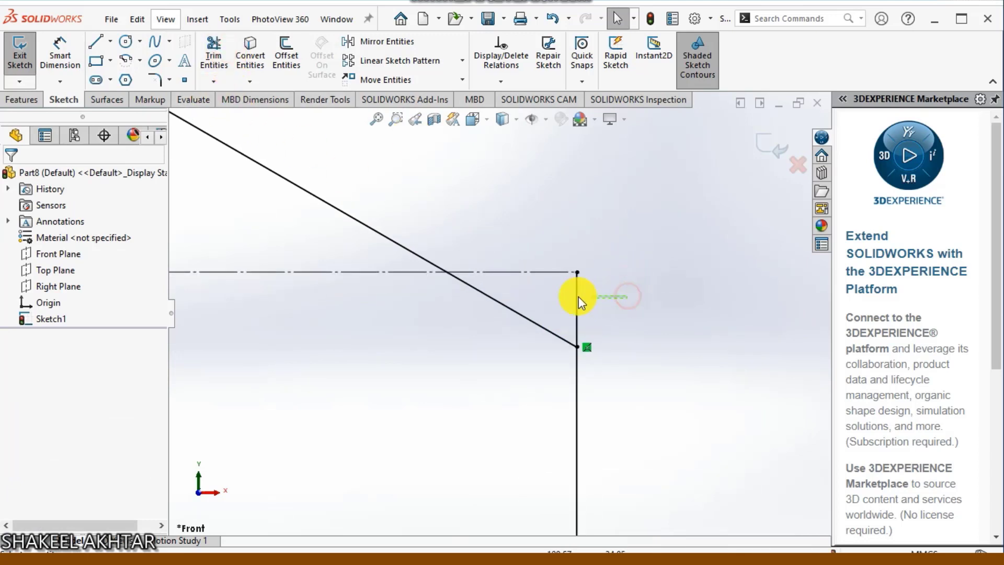
click(576, 296)
click(412, 156)
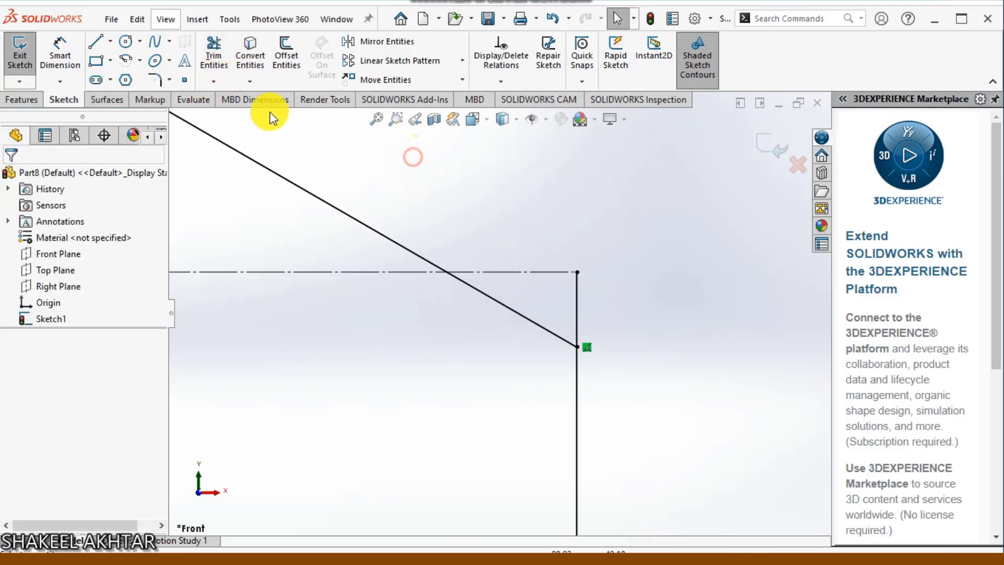
click(213, 52)
drag(568, 297, 561, 296)
scroll(571, 284, up, 12)
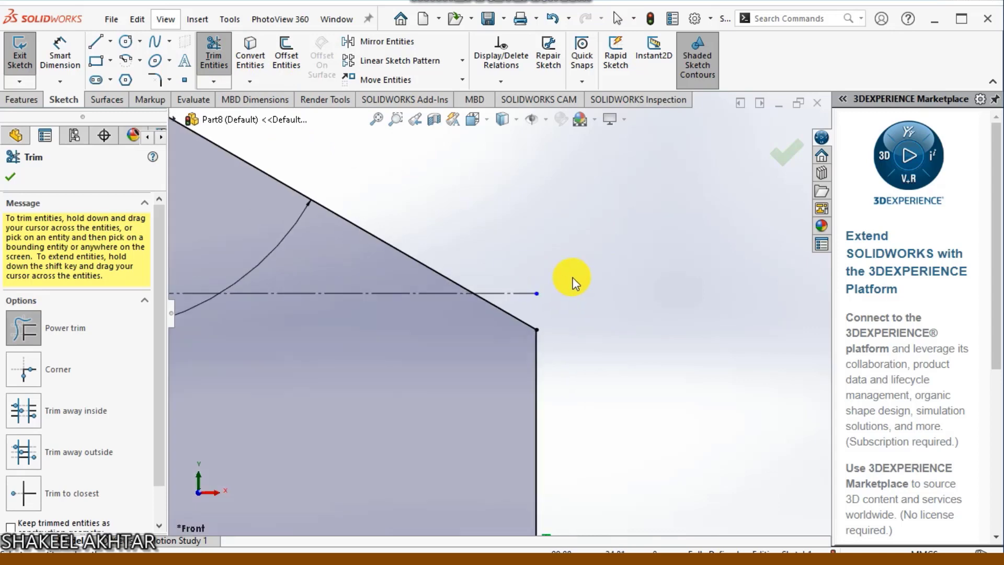
scroll(297, 333, down, 4)
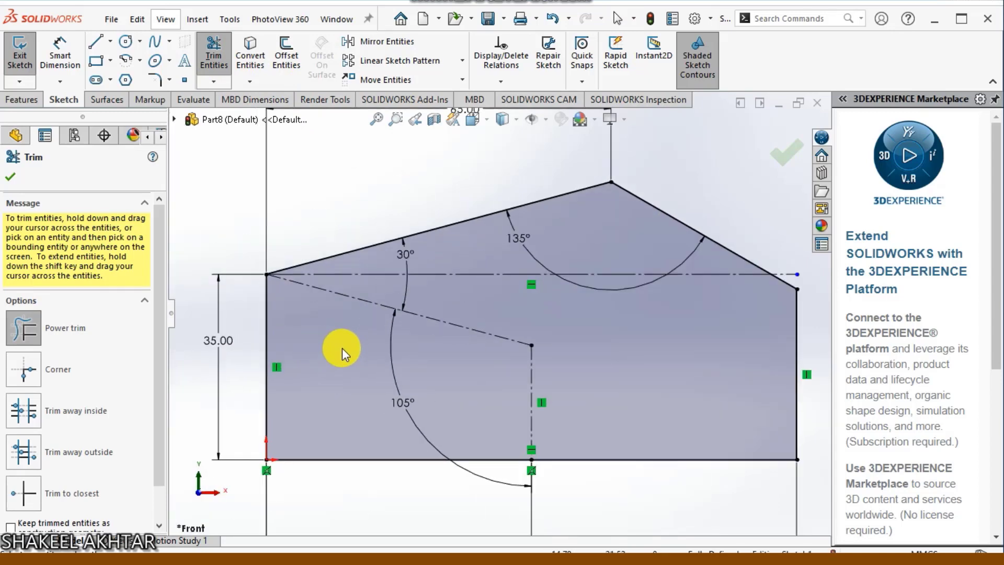
key(f)
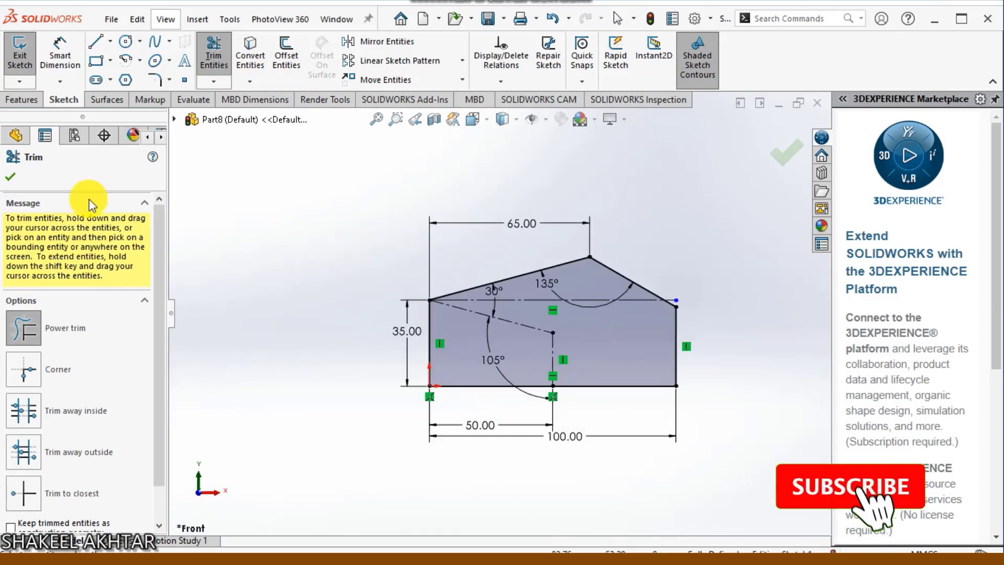
click(10, 177)
Extrude the closed profile as a blind boss 27 mm deep in the reversed direction
click(22, 100)
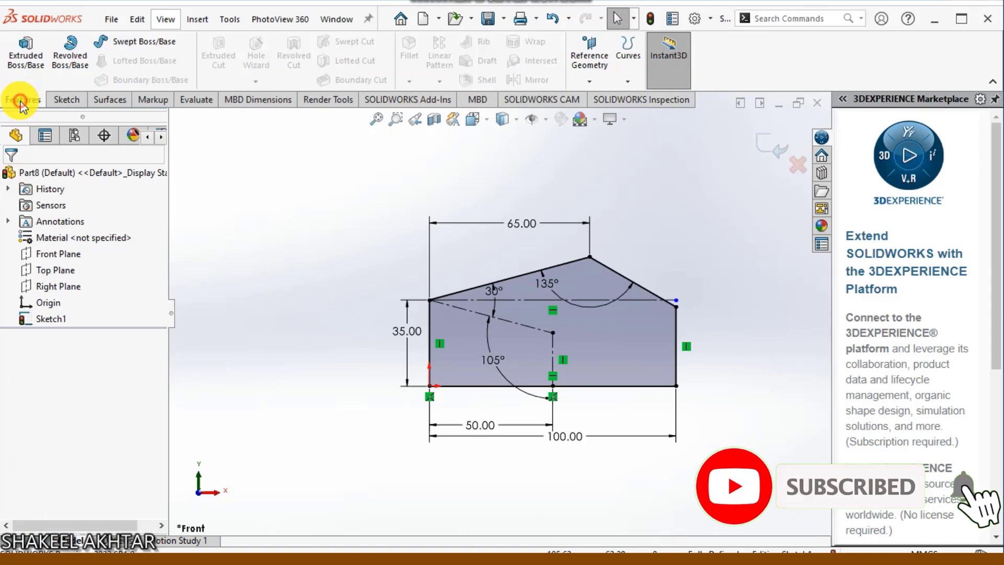
click(23, 59)
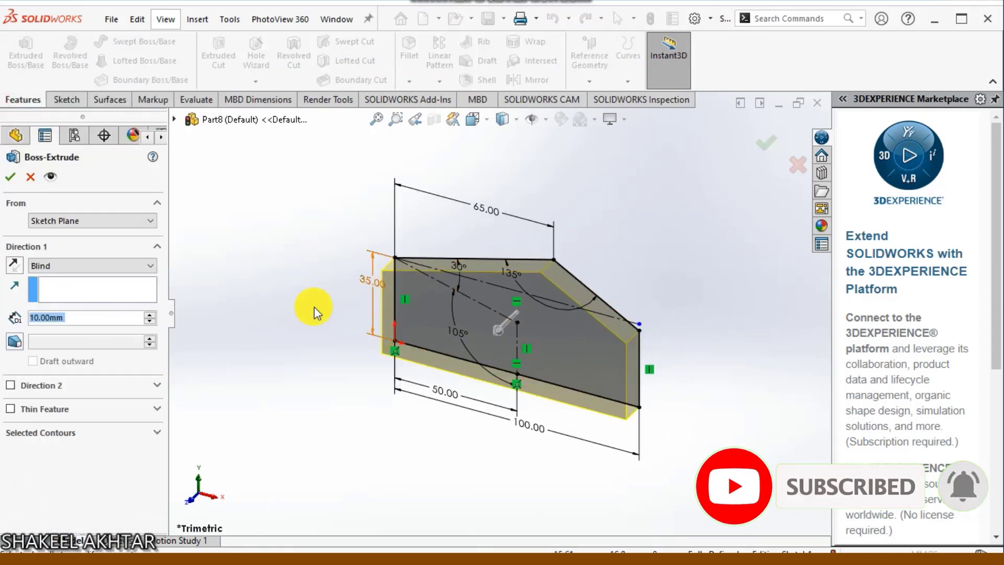
click(16, 265)
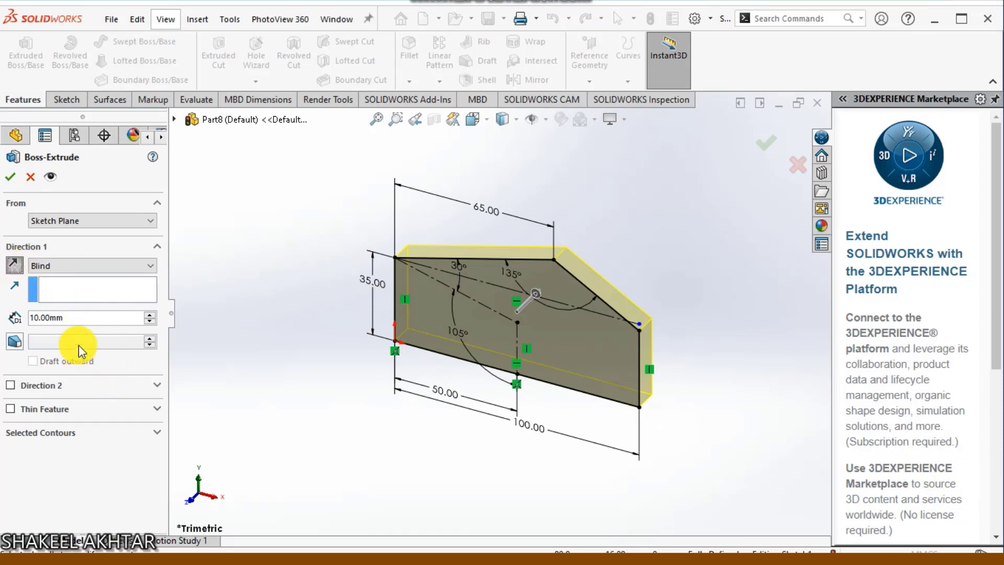
double_click(91, 322)
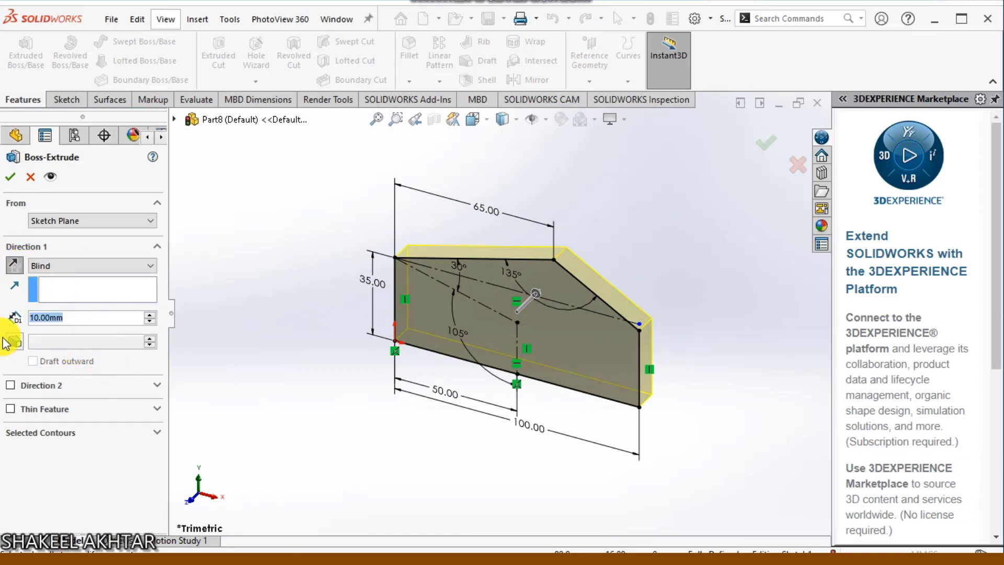
text(27)
key(Return)
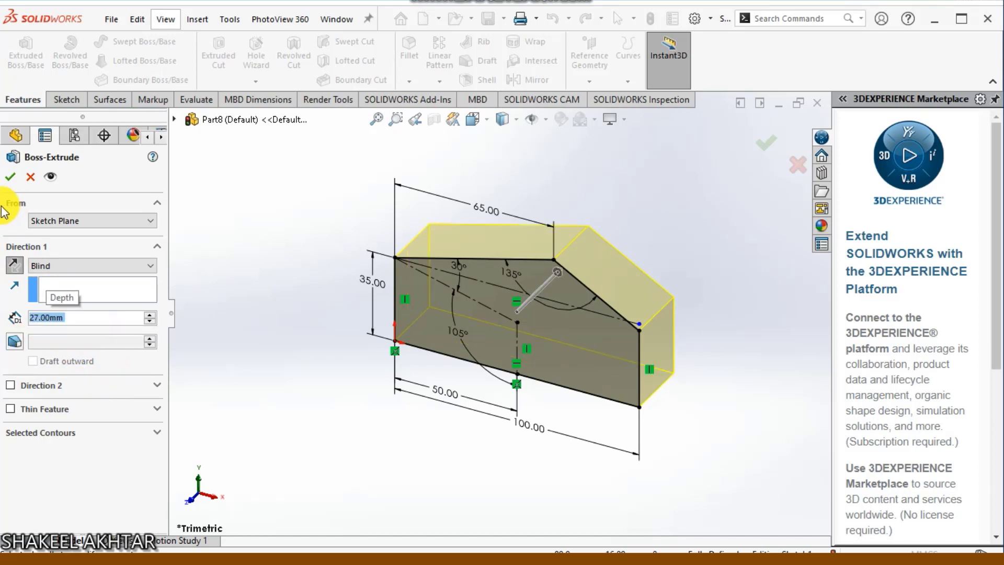
key(Return)
Start a sketch on the solid's front face and show the extrusion's profile sketch, Sketch1
middle_drag(487, 374, 464, 335)
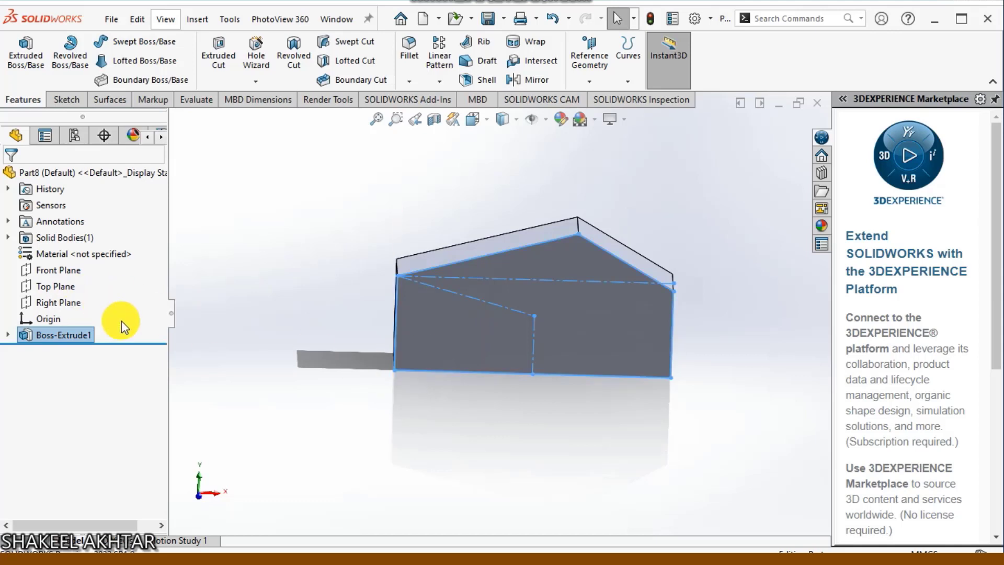
right_click(467, 328)
click(494, 264)
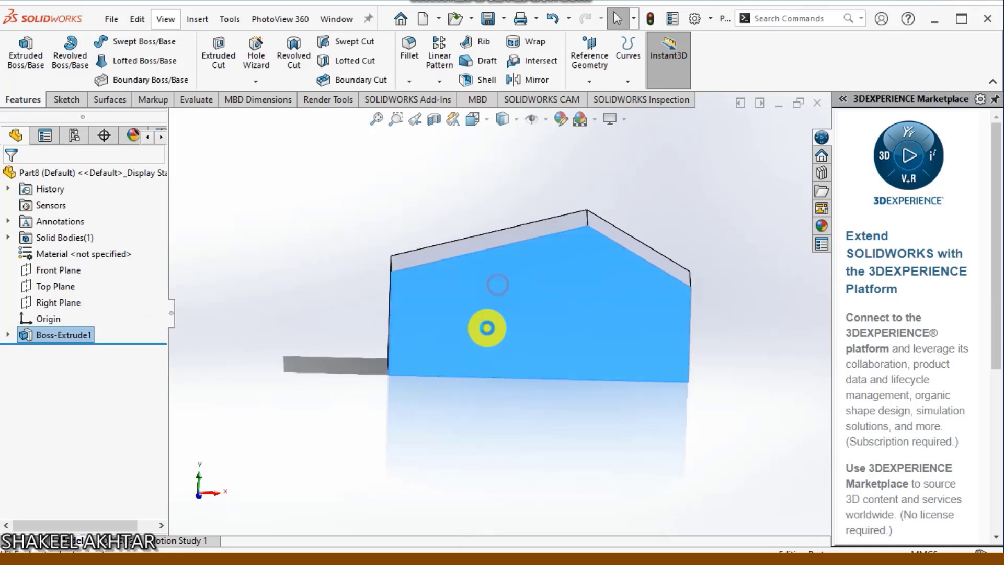
click(8, 335)
click(70, 354)
right_click(70, 354)
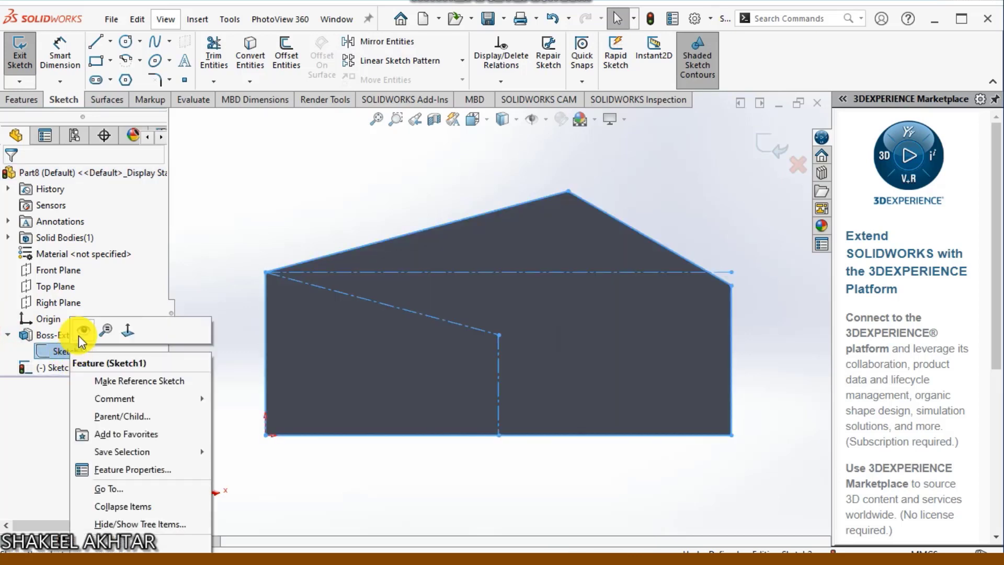
click(79, 335)
Convert the sloped centerline and the vertical centerline of the profile sketch into lines of the new sketch
click(376, 299)
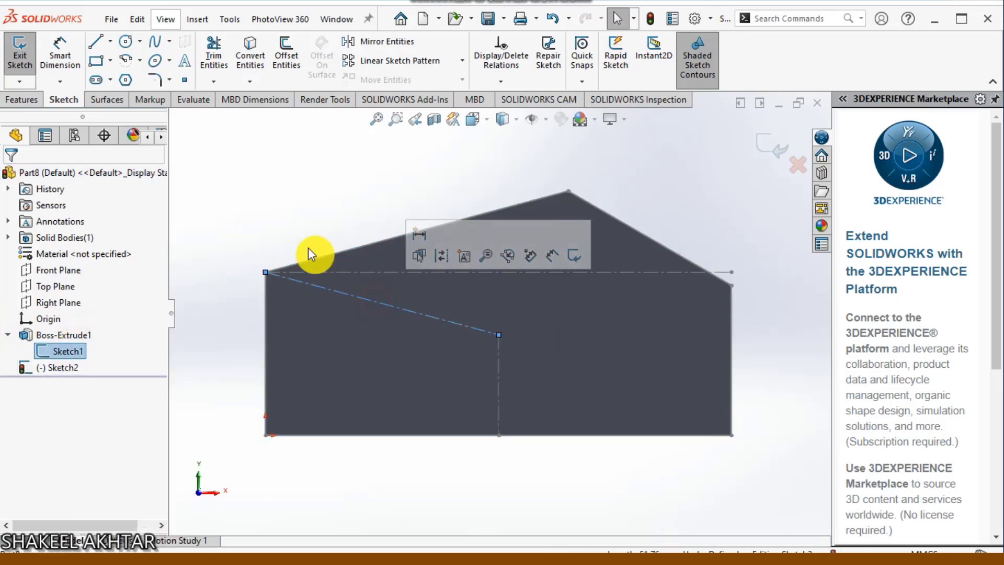
click(250, 55)
click(498, 353)
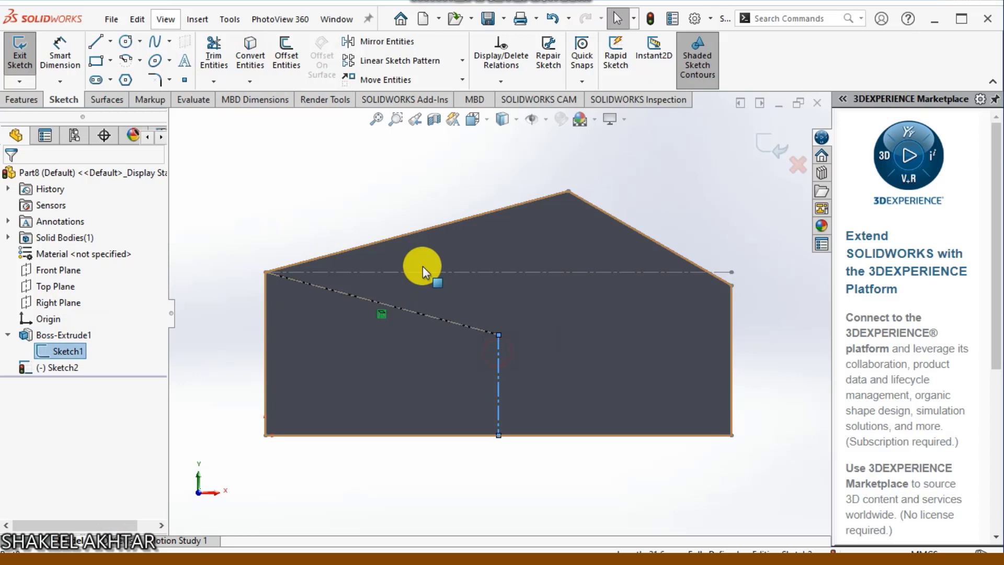
click(250, 55)
Convert the front face's left vertical edge into a line of the new sketch
middle_drag(510, 328, 465, 390)
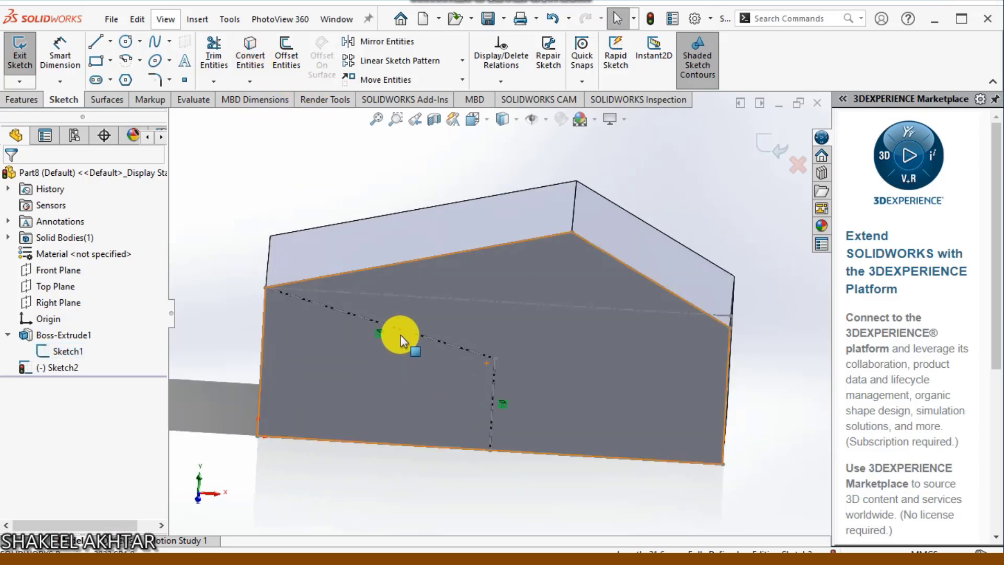
scroll(448, 358, down, 5)
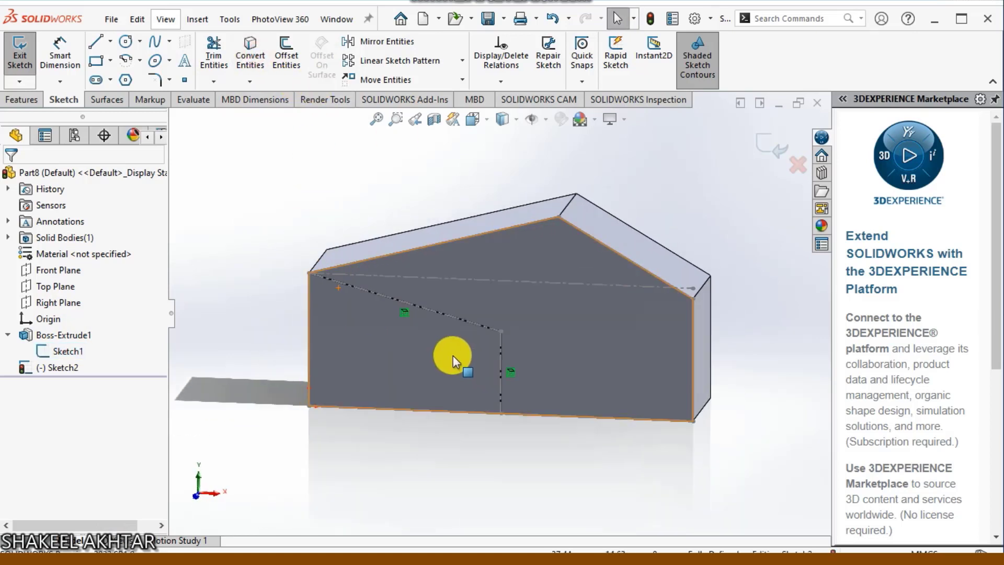
click(443, 287)
right_click(443, 287)
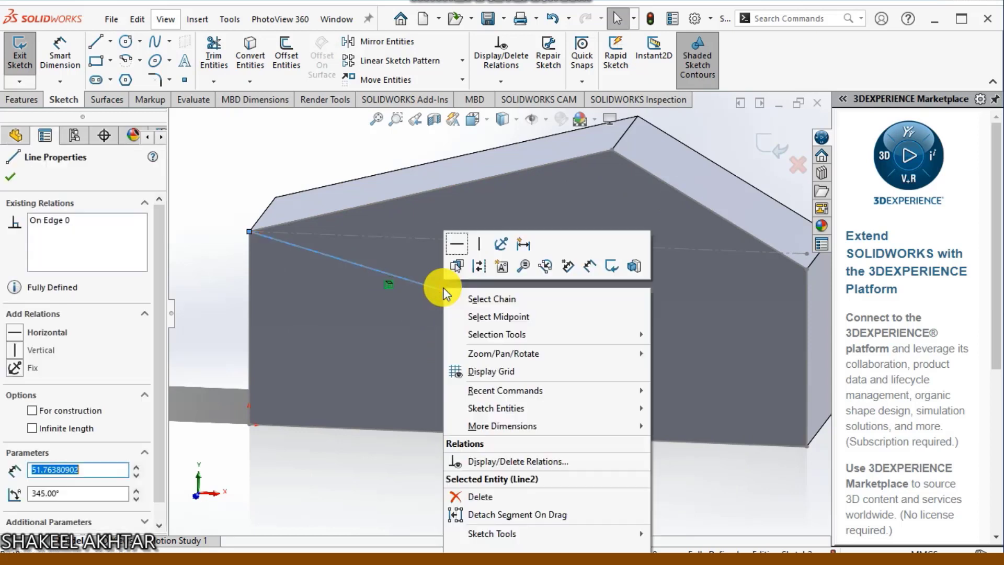
click(259, 169)
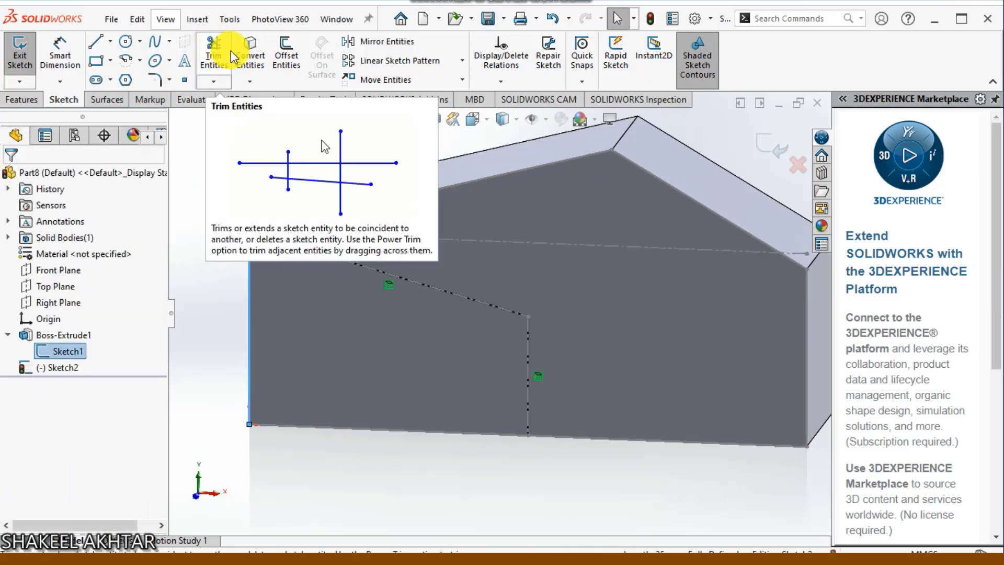
click(254, 60)
Convert the front face's bottom edge into the sketch and trim away its part right of the vertical line
click(361, 504)
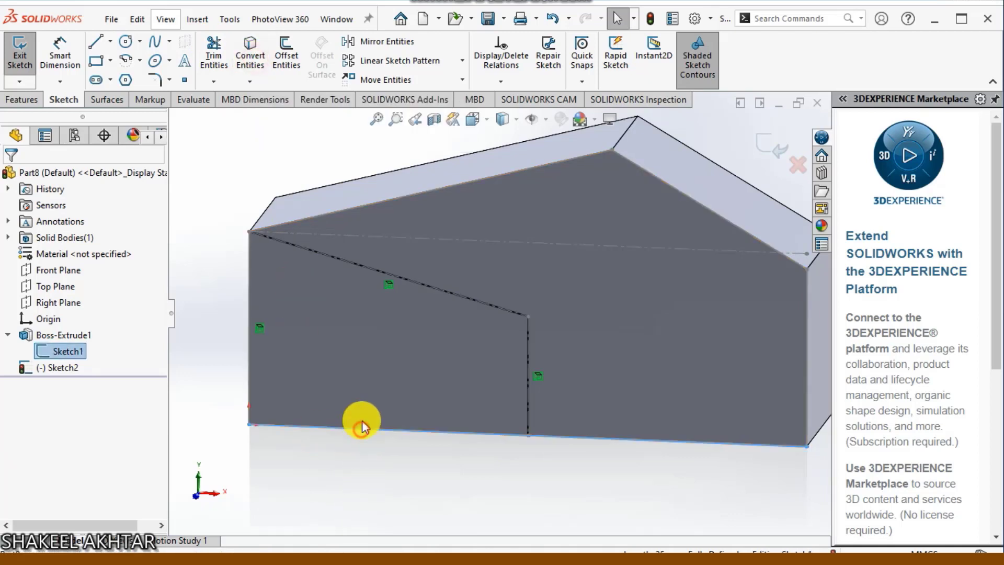
click(251, 59)
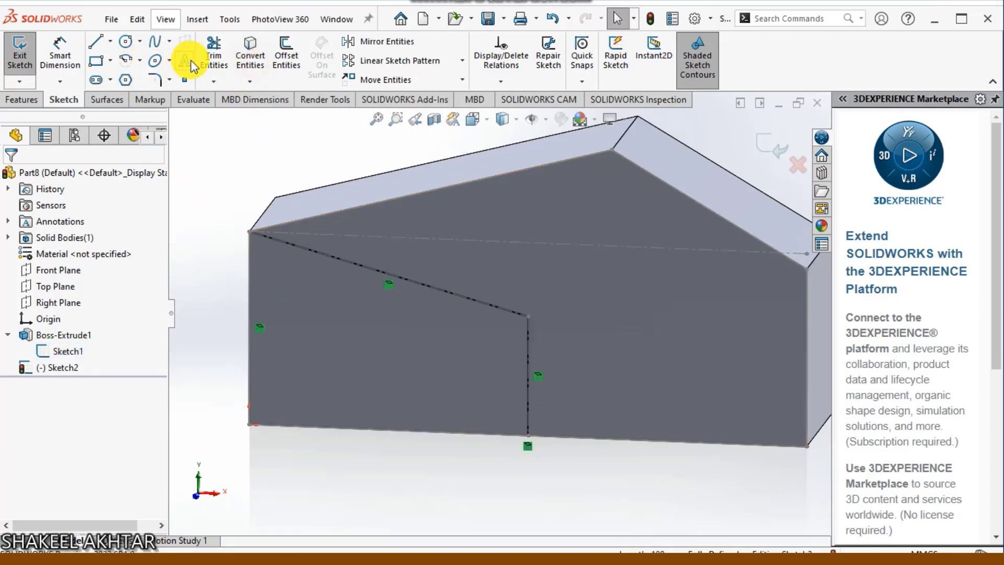
click(224, 68)
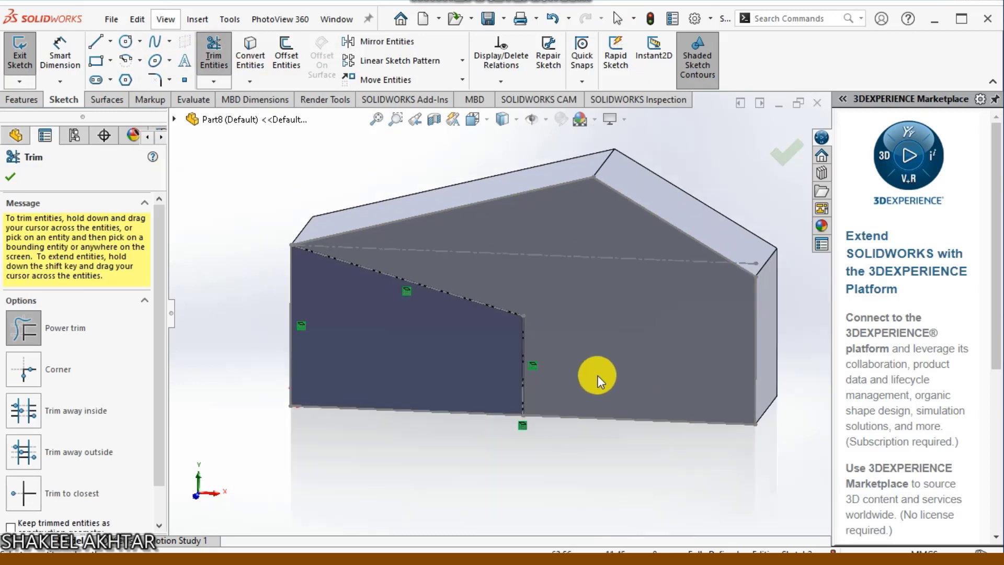
click(8, 177)
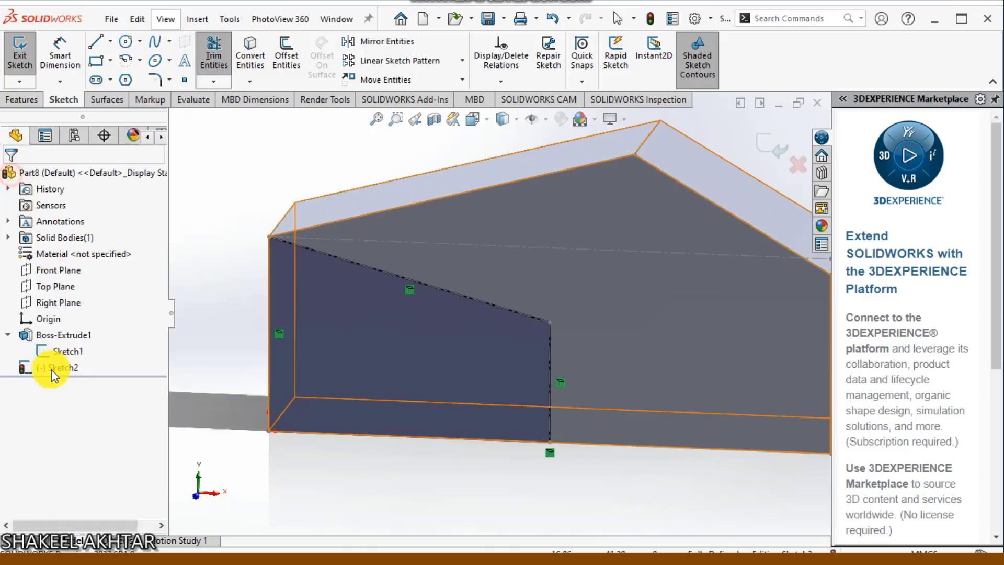
Hide the profile sketch Sketch1 of the first extrusion
right_click(51, 353)
click(71, 343)
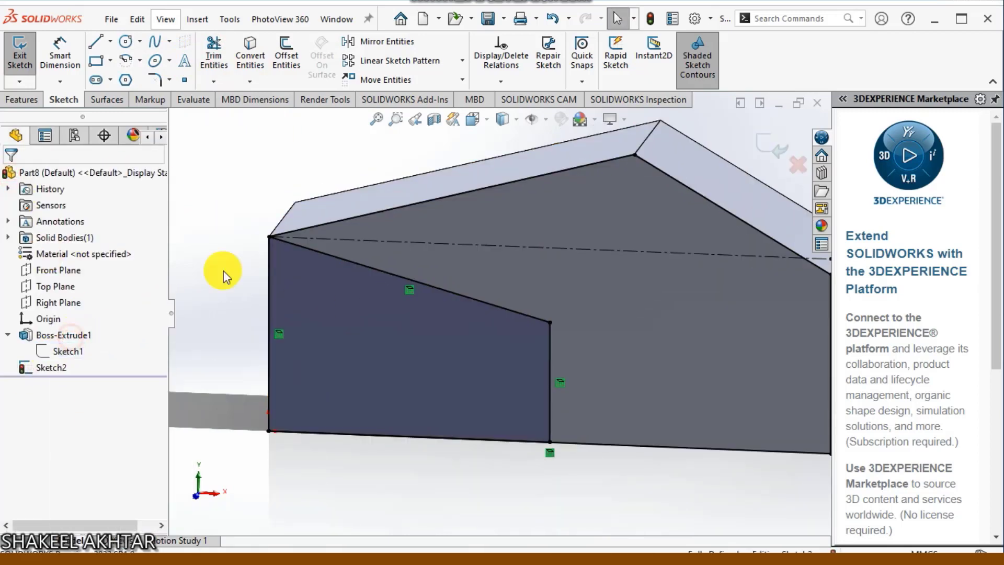
key(f)
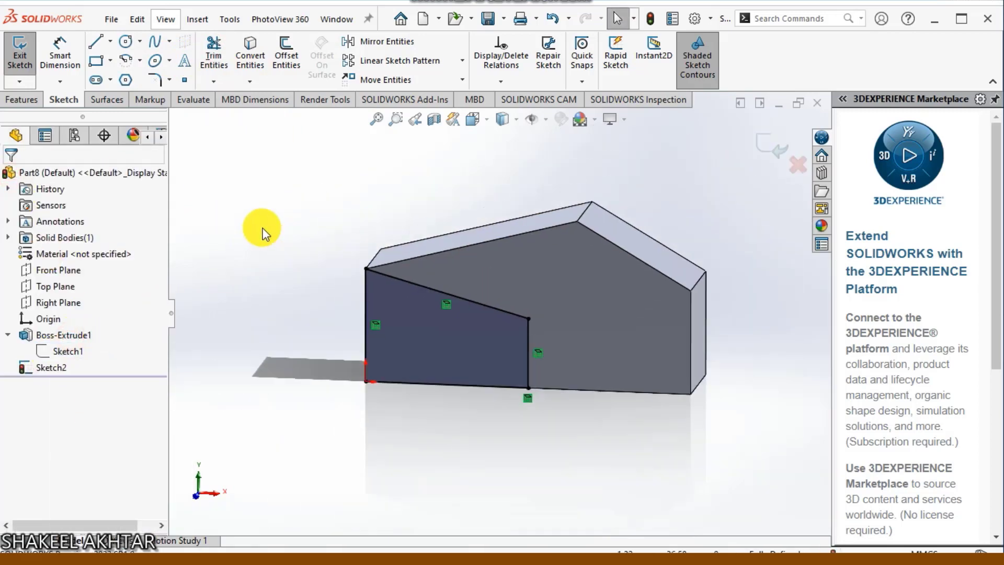
Extrude the closed front-face sketch outward by a blind depth of 45-27 mm, merged with the existing solid
click(33, 99)
click(27, 52)
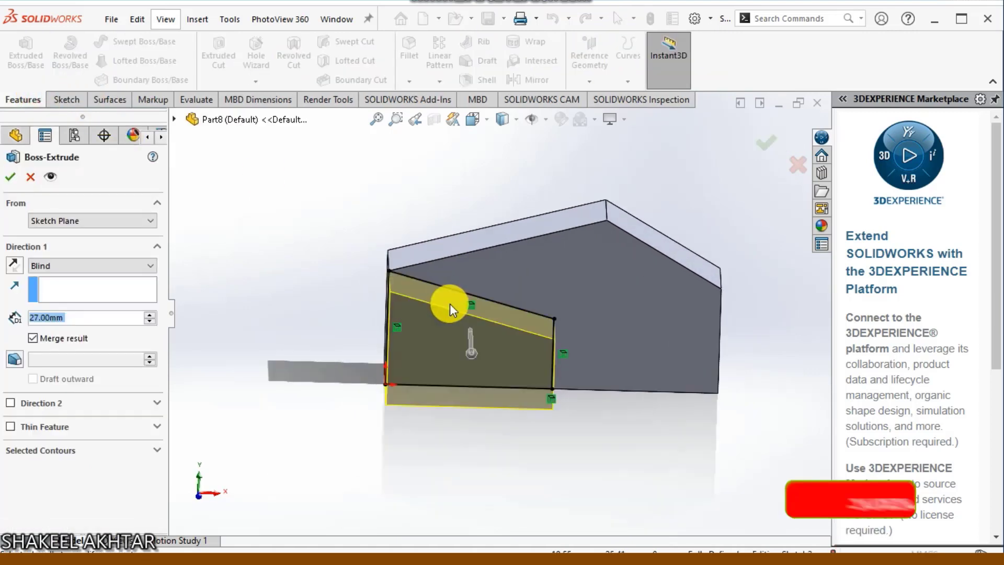
middle_drag(450, 304, 370, 312)
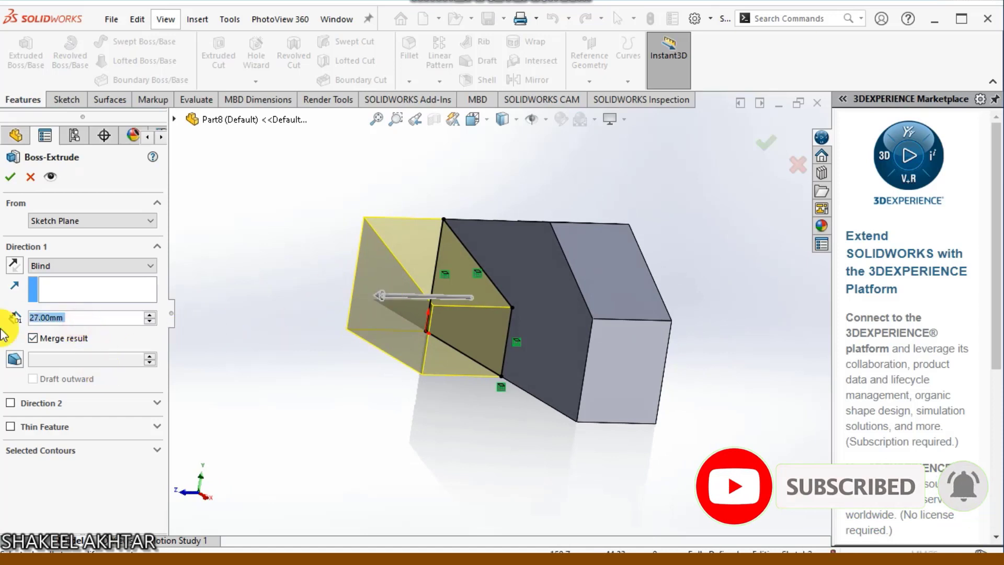
text(45-27)
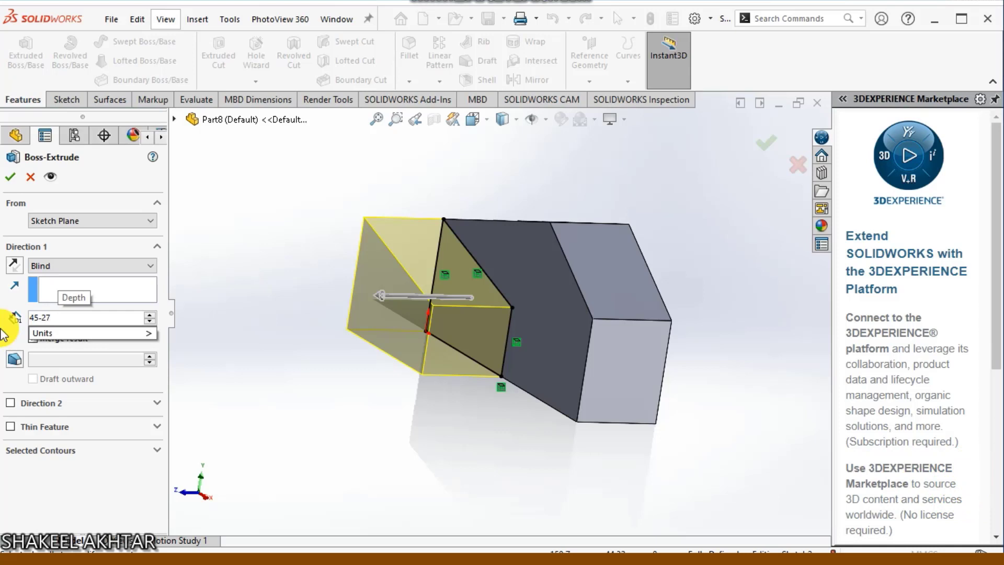
key(Return)
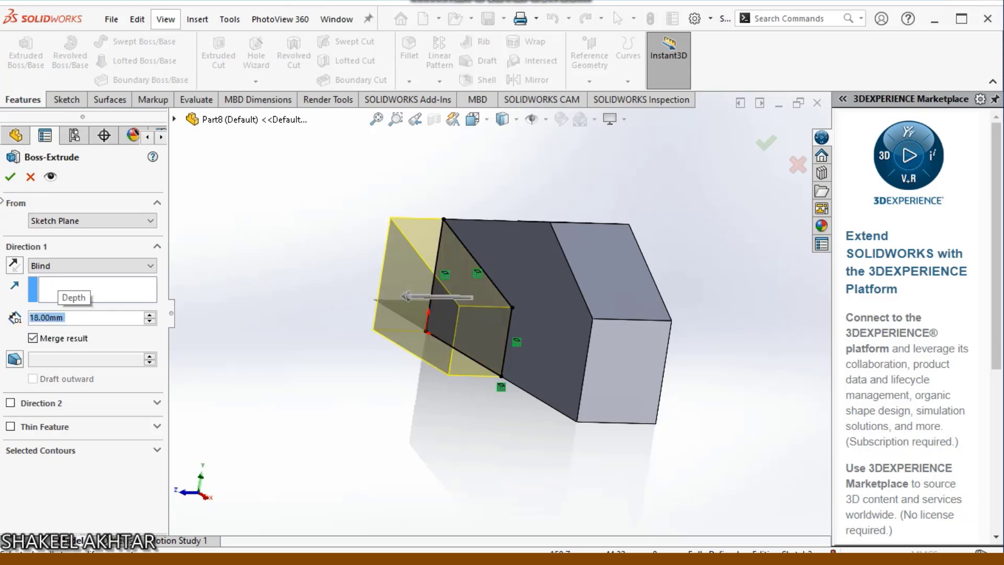
click(11, 177)
middle_drag(421, 342, 465, 285)
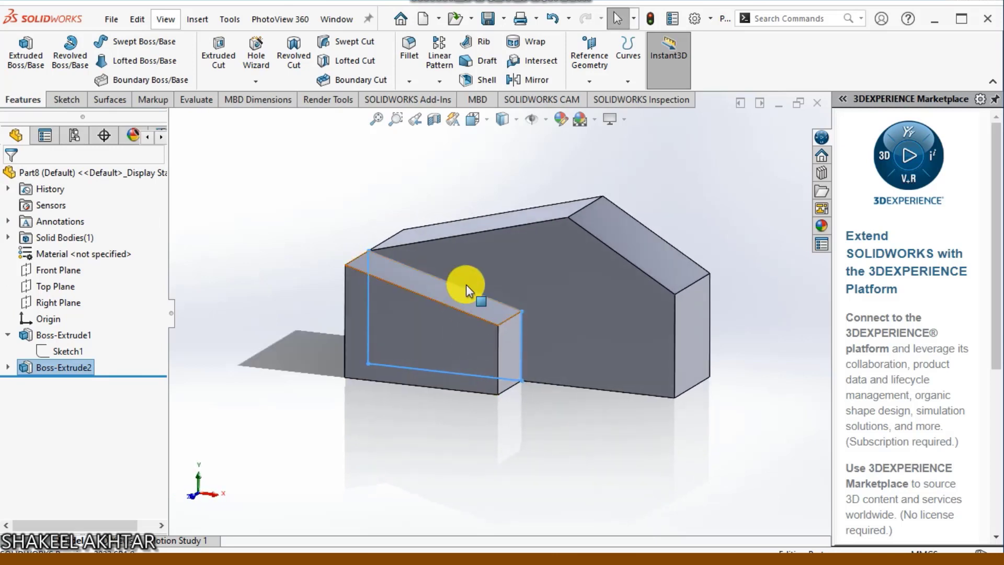
click(291, 195)
middle_drag(267, 216, 576, 321)
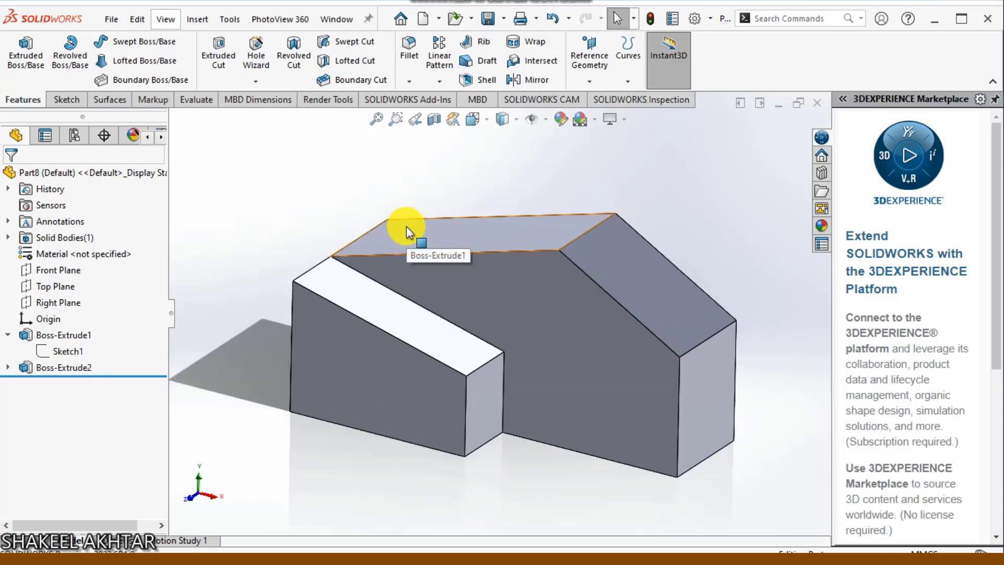
Apply the siena car-paint appearance to the whole part
click(822, 227)
drag(892, 494, 618, 372)
click(642, 372)
middle_drag(634, 417, 606, 342)
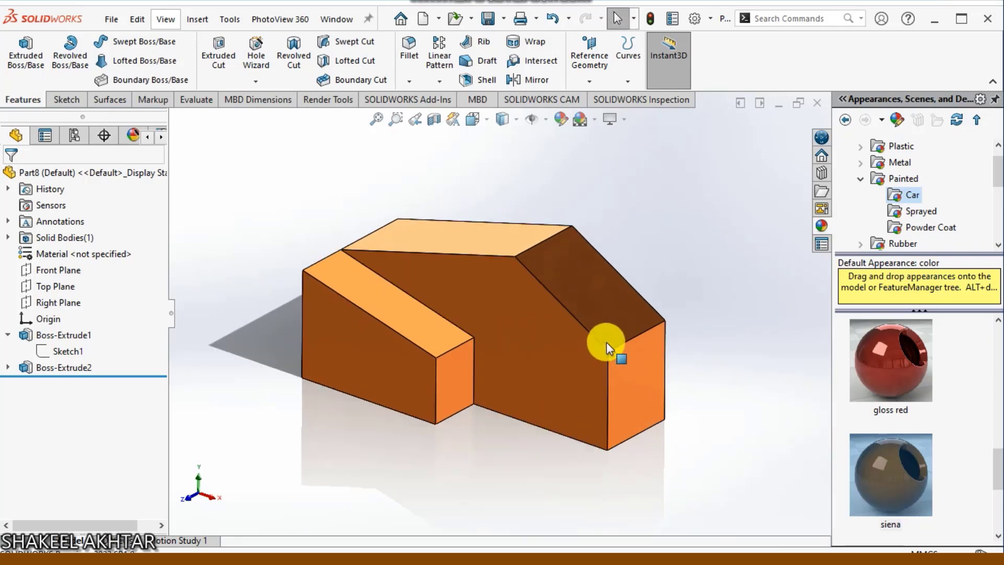
Start saving the part under a new file name beginning with "in" in the 12.2 folder
click(111, 19)
click(181, 183)
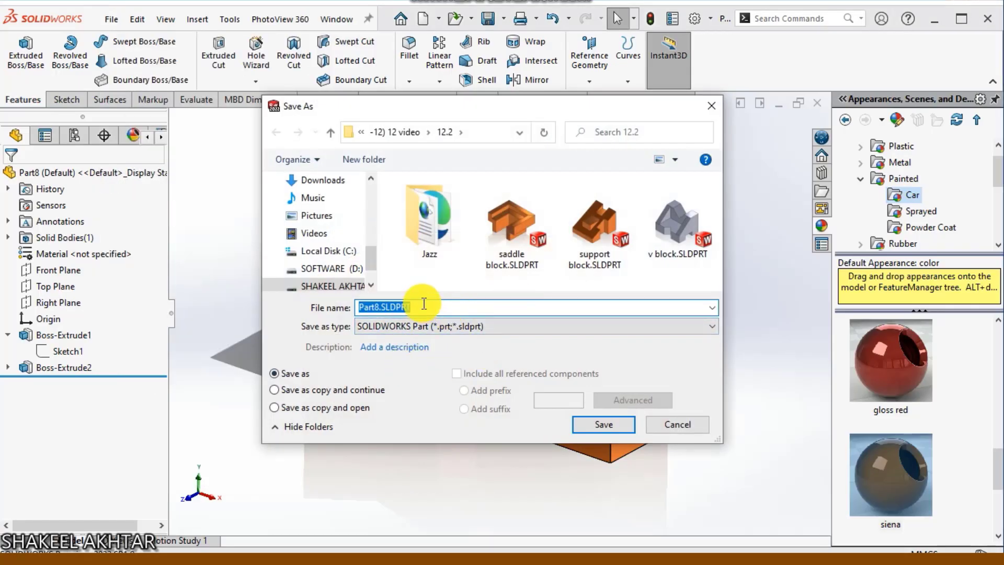
text(in)
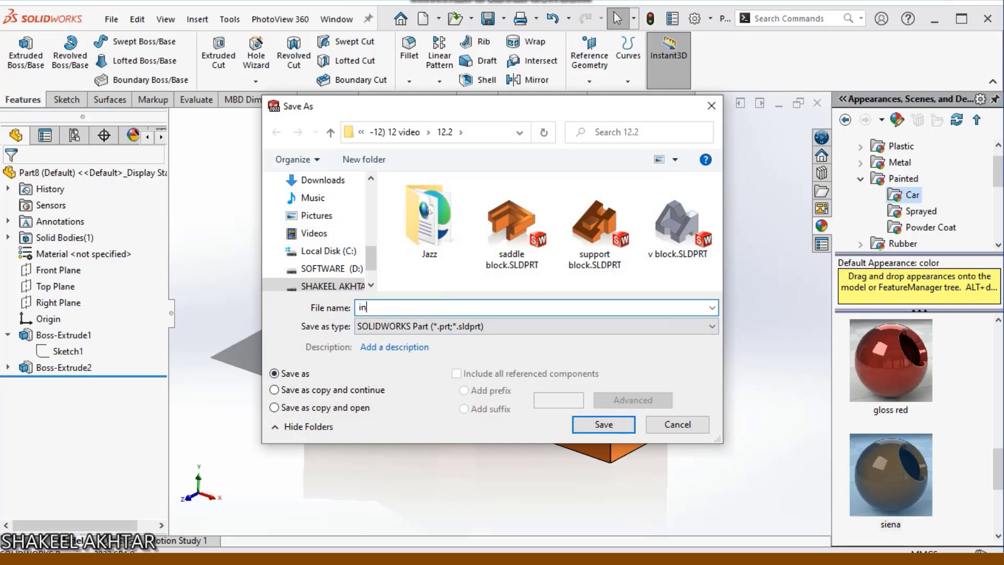